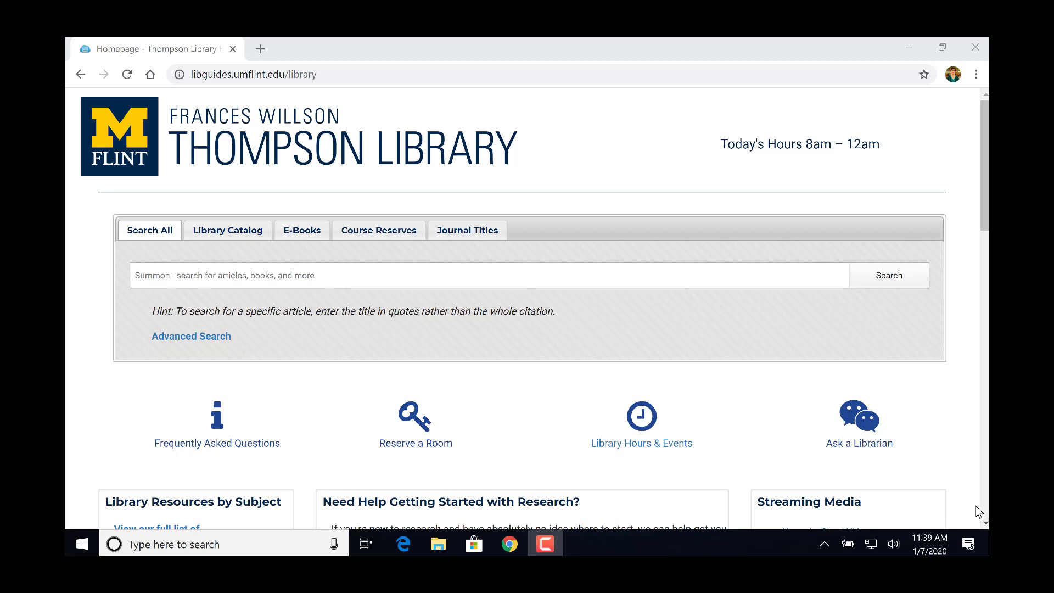
Step: Open EndNote from the Citation Management section of the library homepage
scroll(840, 368, down, 5)
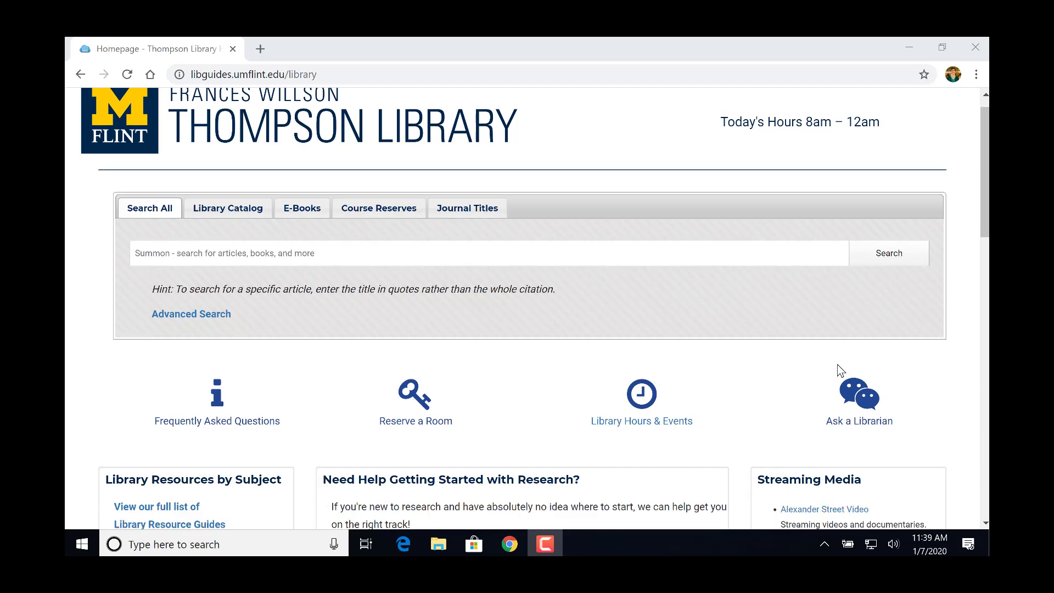
scroll(838, 365, down, 2)
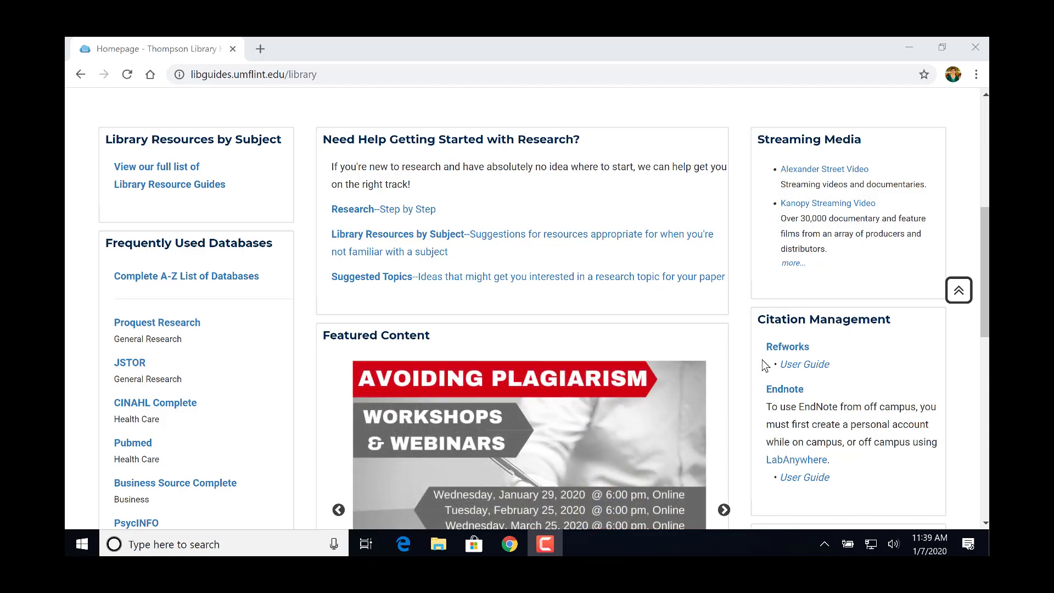
click(784, 389)
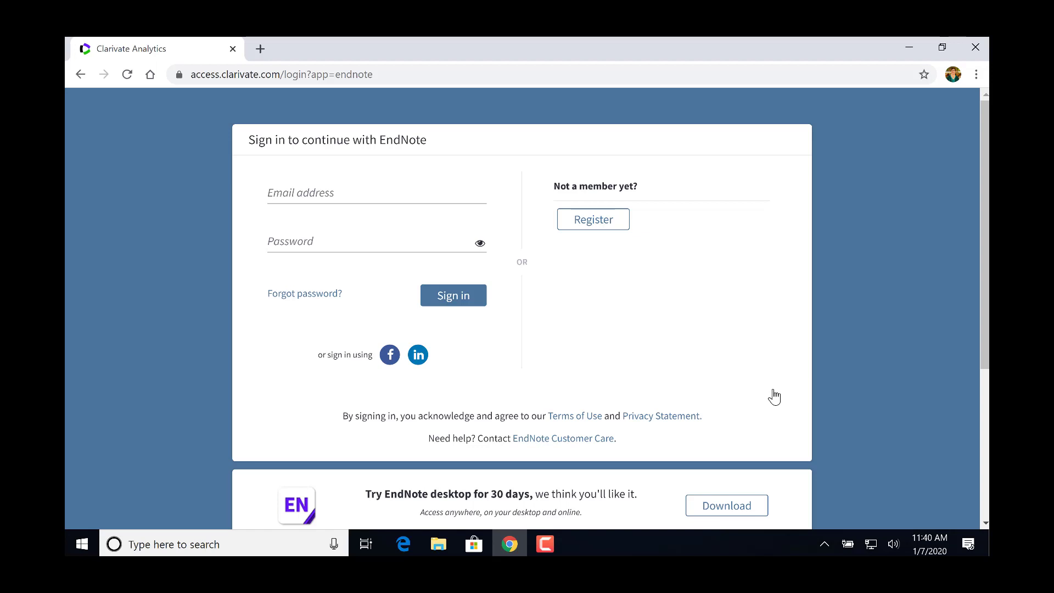
Step: View the EndNote registration form, then return and sign in with the account's email address and password
click(591, 226)
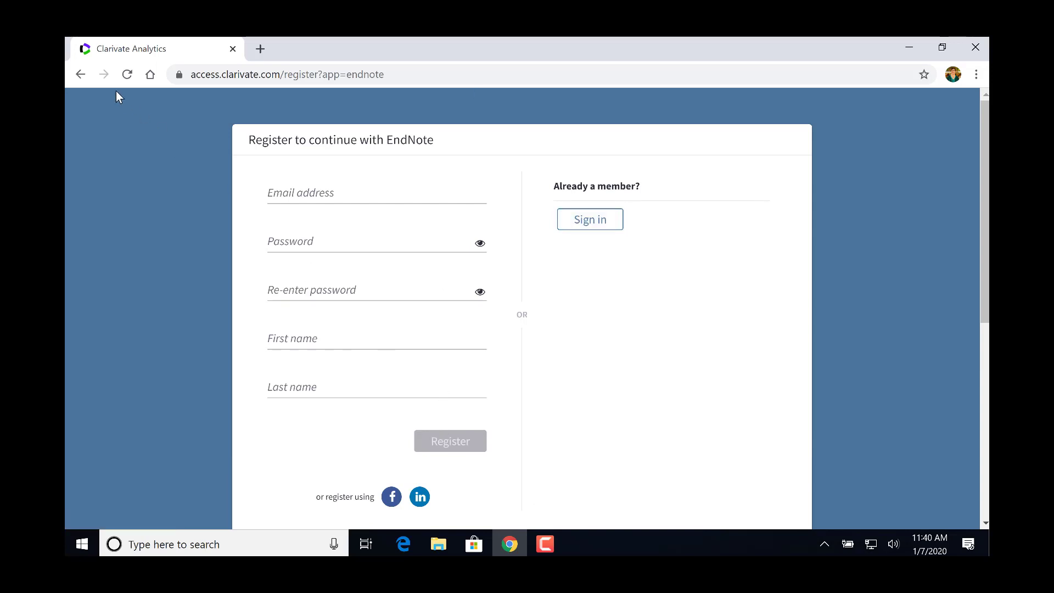
click(80, 74)
click(314, 193)
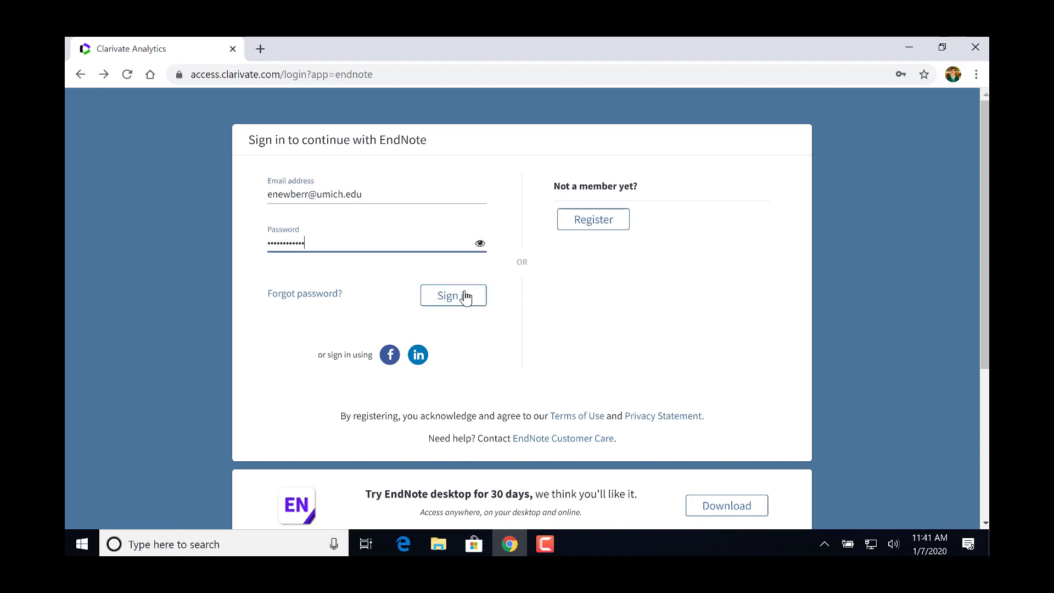
click(465, 296)
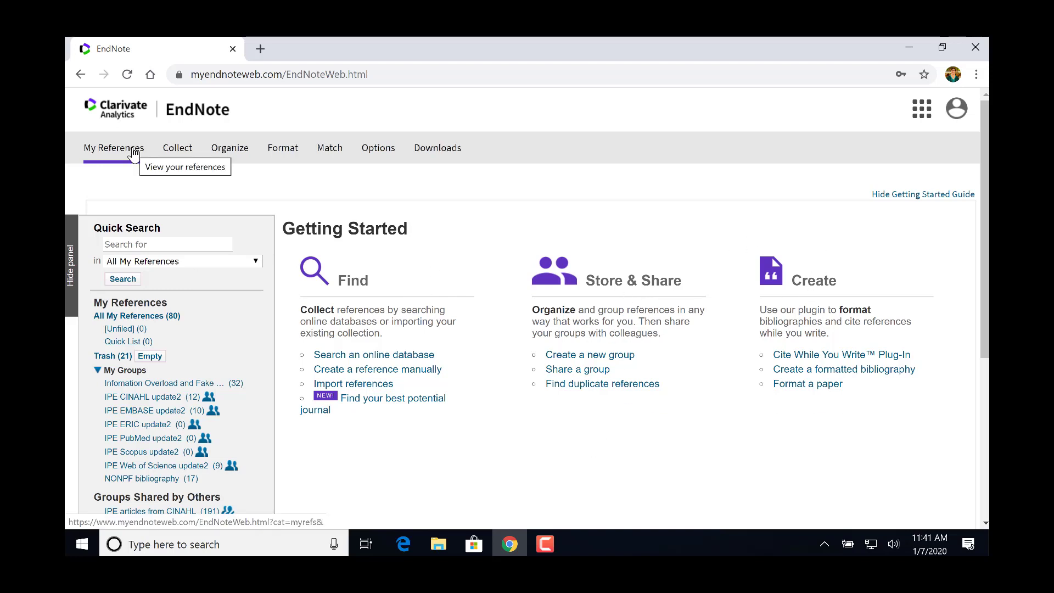
Step: Create a new reference group named "Nursing Research" among the managed groups
mouse_move(227, 153)
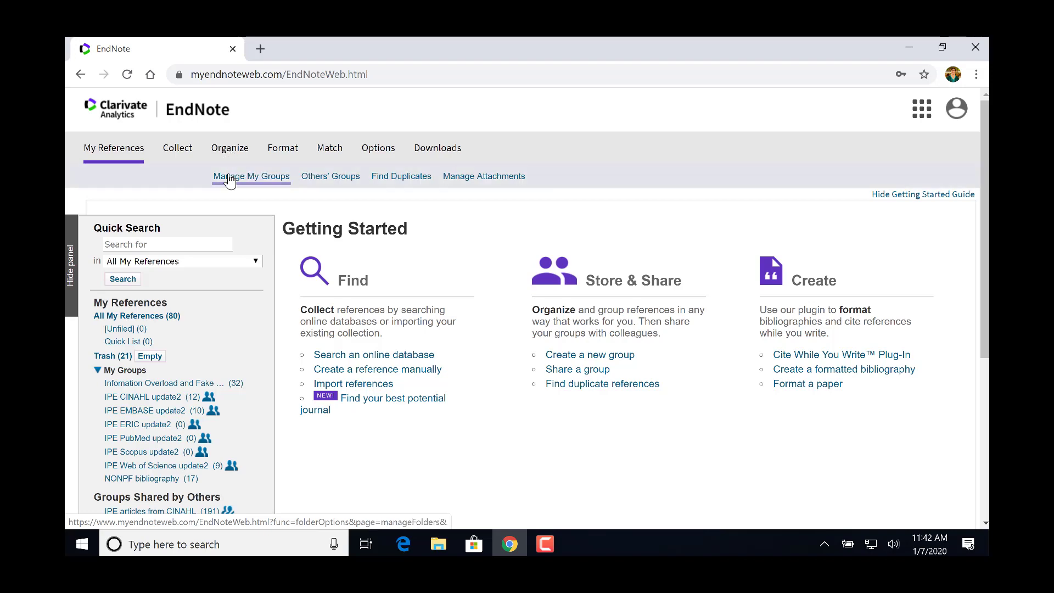
click(230, 177)
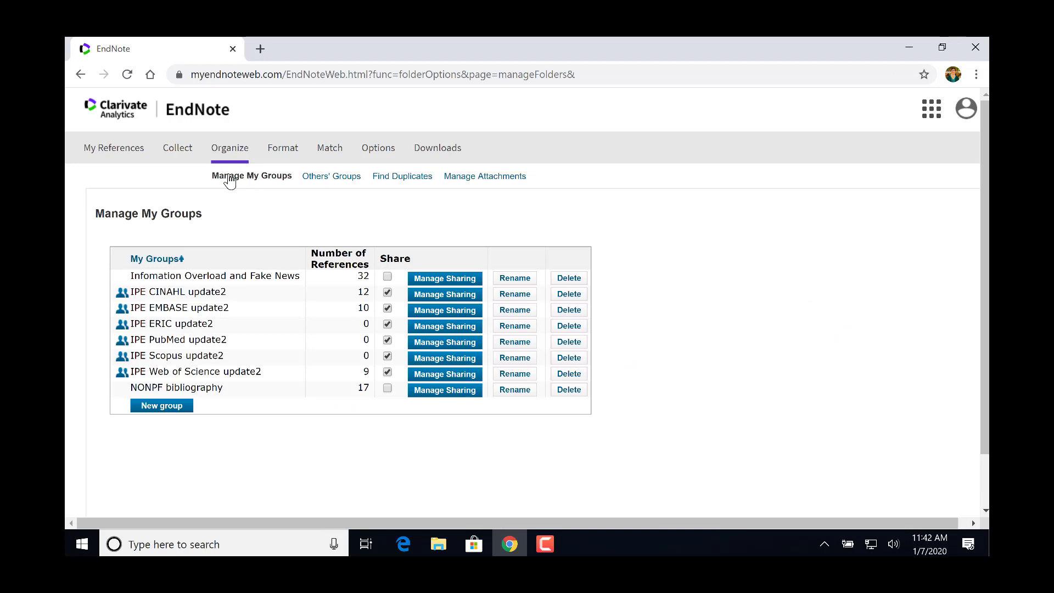
click(173, 409)
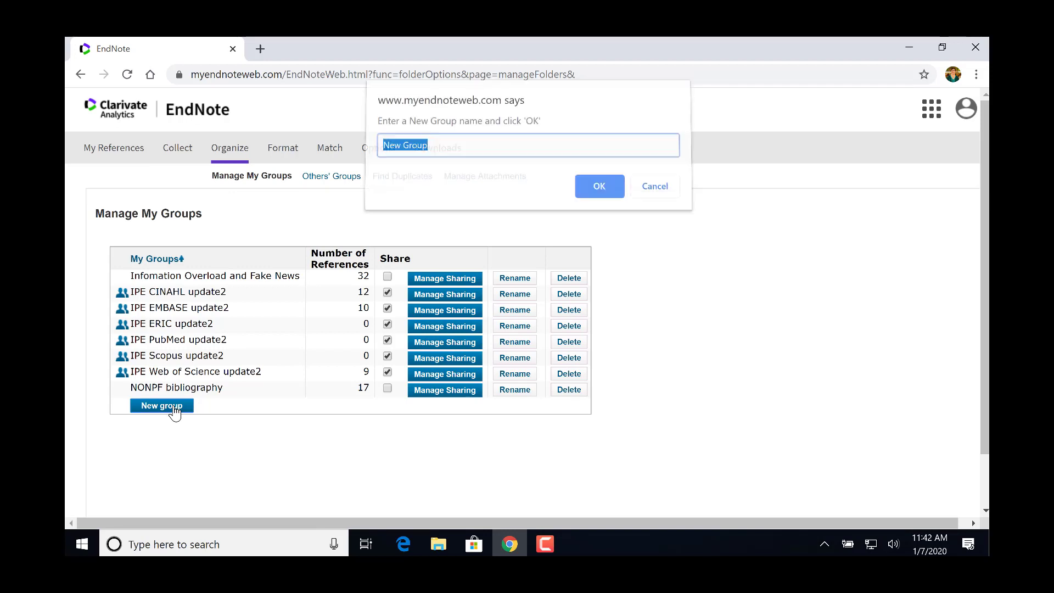
key(BackSpace)
text(Nur)
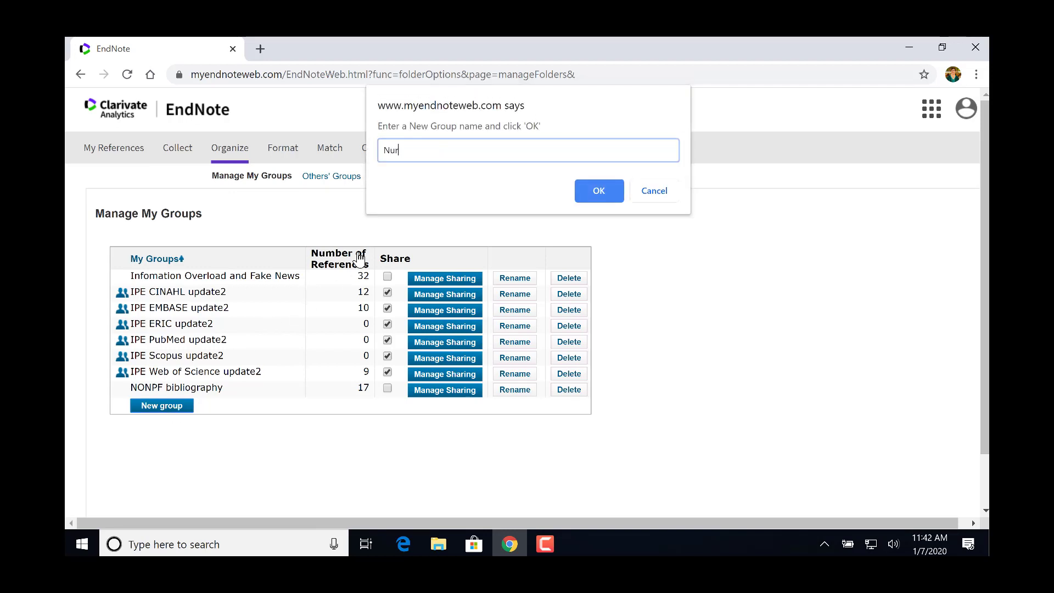
text(sing Research)
click(599, 194)
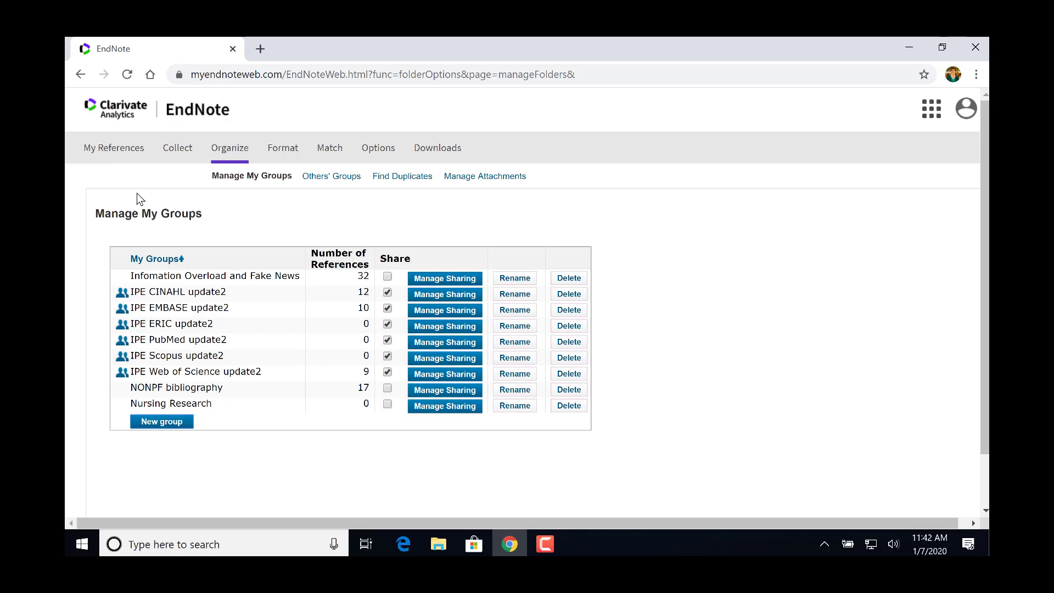
Step: Open the library homepage in a new browser tab and search all resources for "gestational diabetes"
click(260, 49)
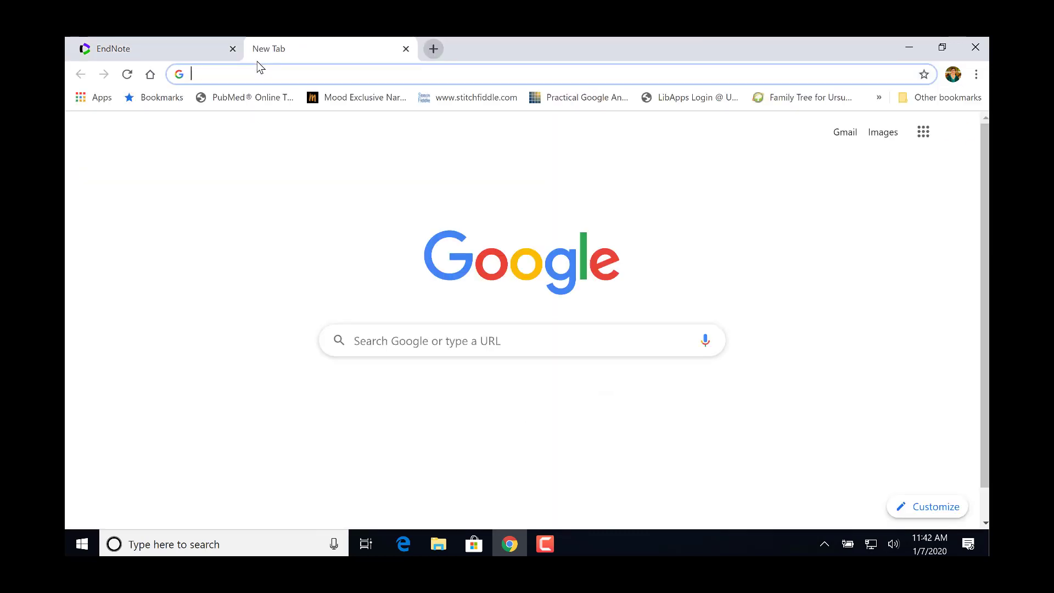
click(150, 75)
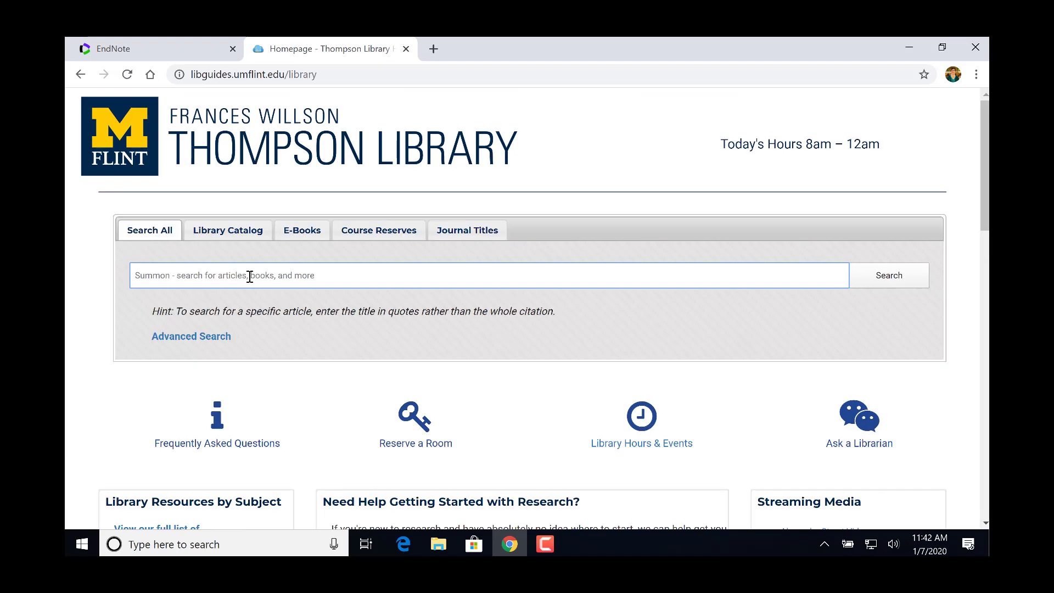
text(gest)
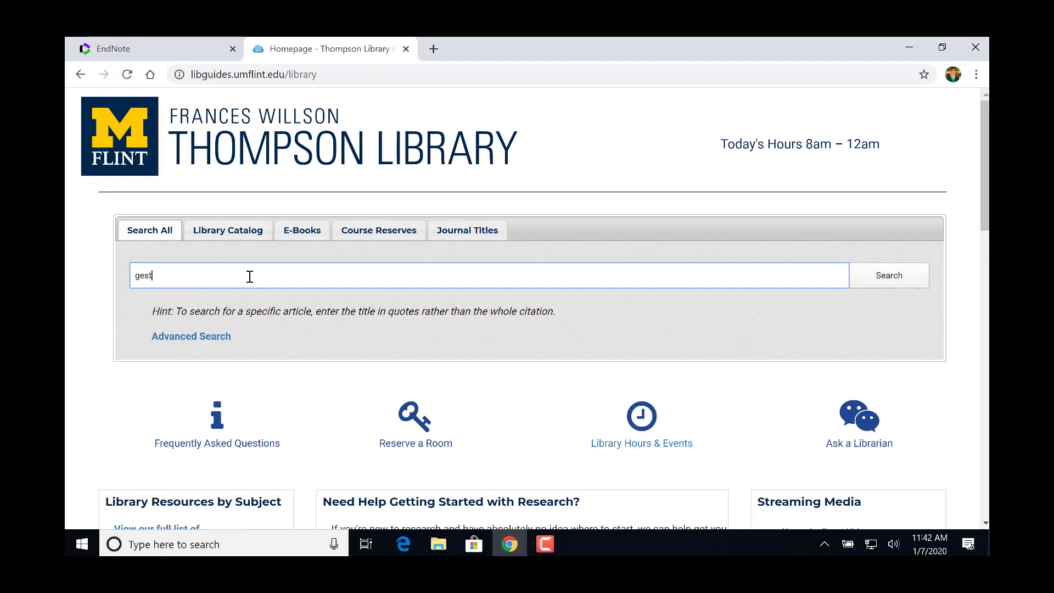
text(ational diabetes)
key(Return)
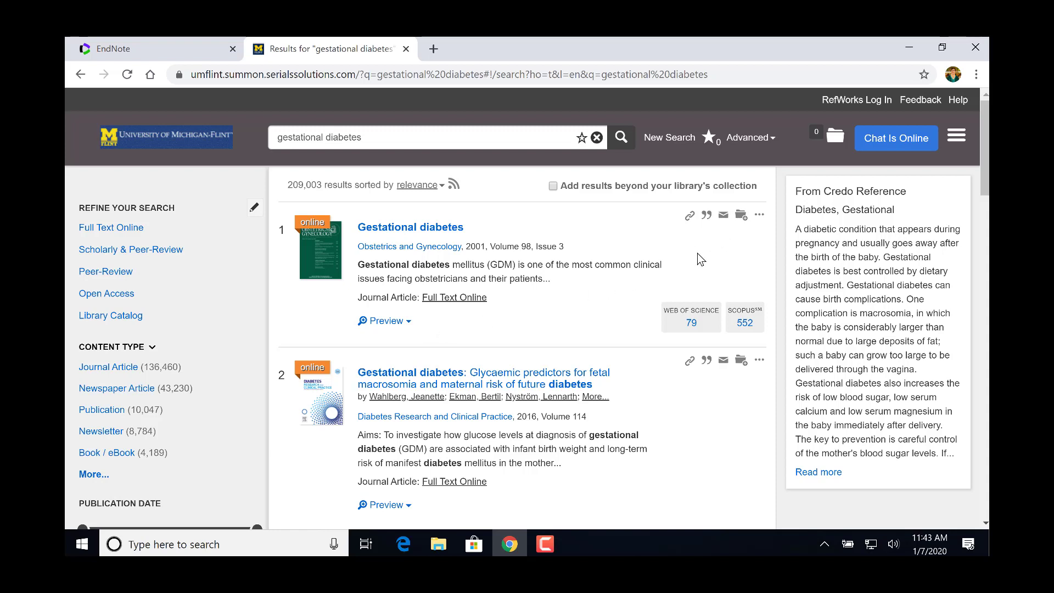
Step: Add the first three gestational diabetes search results to the saved items folder
click(739, 217)
click(741, 360)
scroll(736, 401, down, 1)
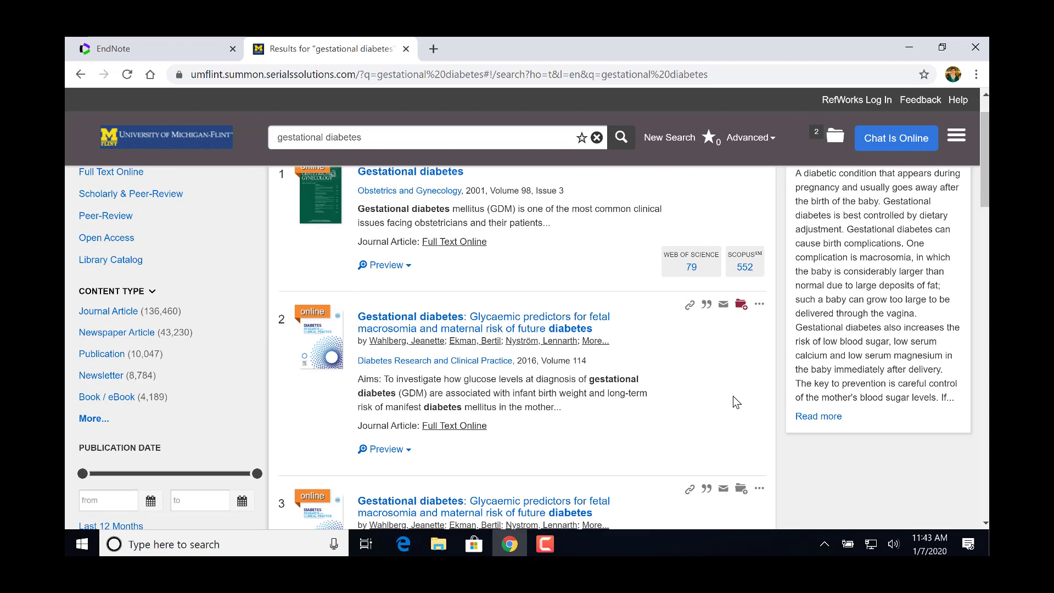
scroll(732, 397, down, 3)
click(741, 327)
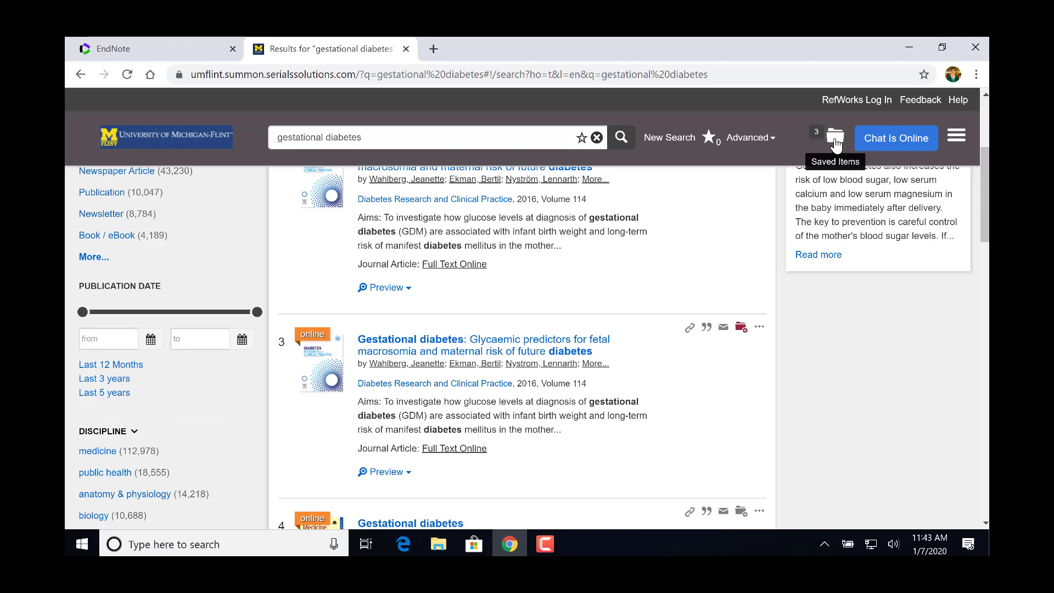
Step: Open the saved items folder and export its articles to EndNote
scroll(836, 144, up, 4)
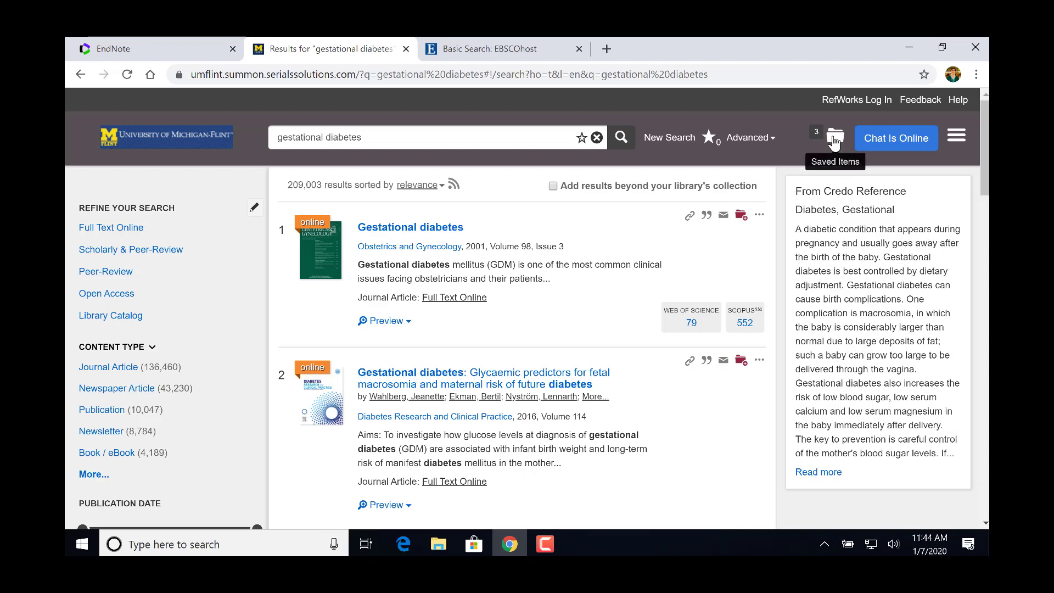
click(834, 141)
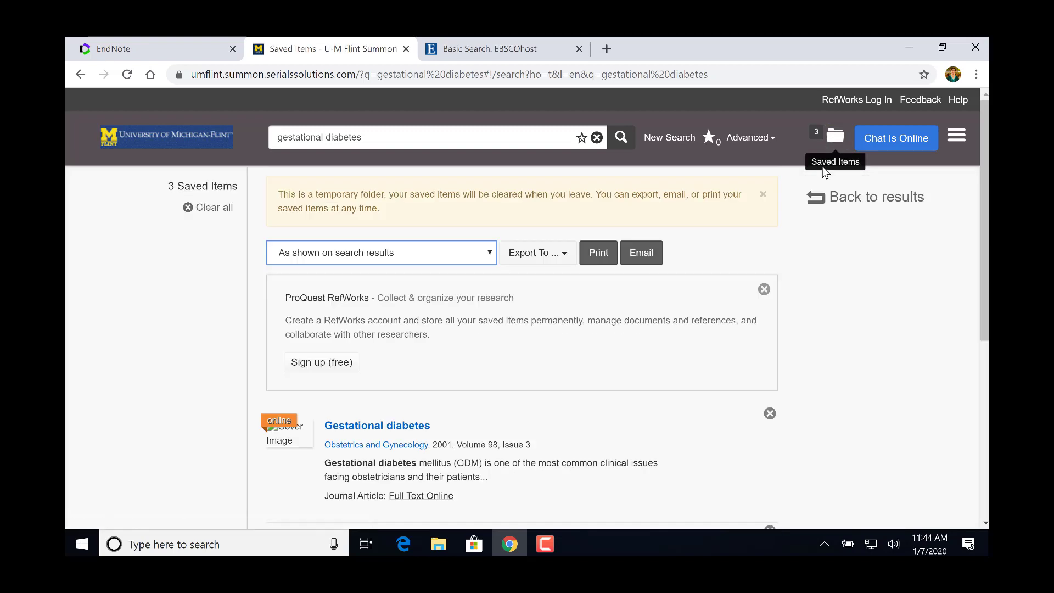
click(513, 261)
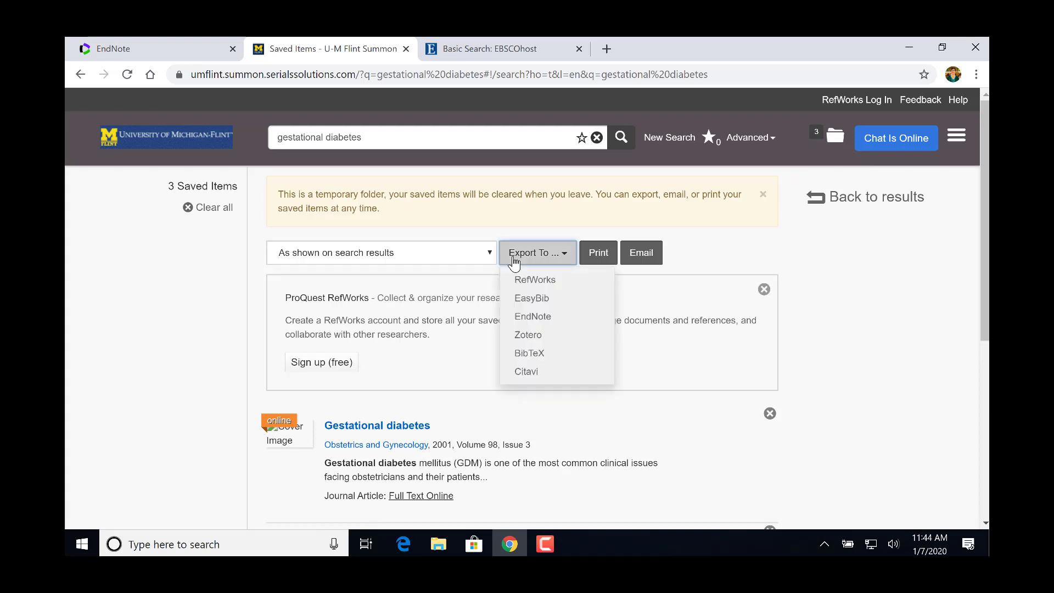
click(549, 322)
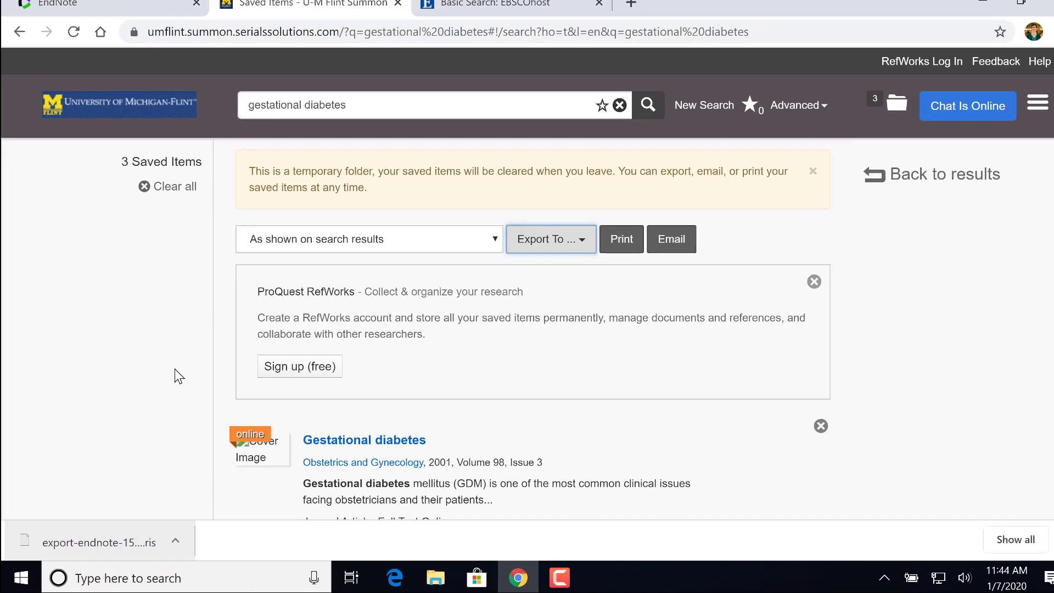
Step: Return to EndNote, open Import References and choose export-endnote-1578415456.ris from Downloads as the file
click(167, 11)
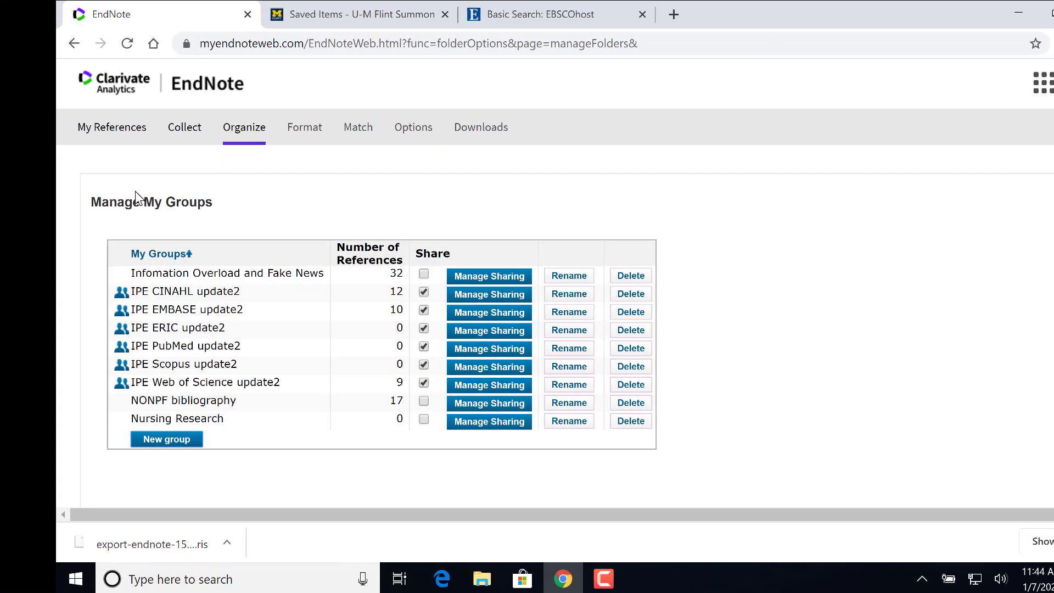
mouse_move(187, 131)
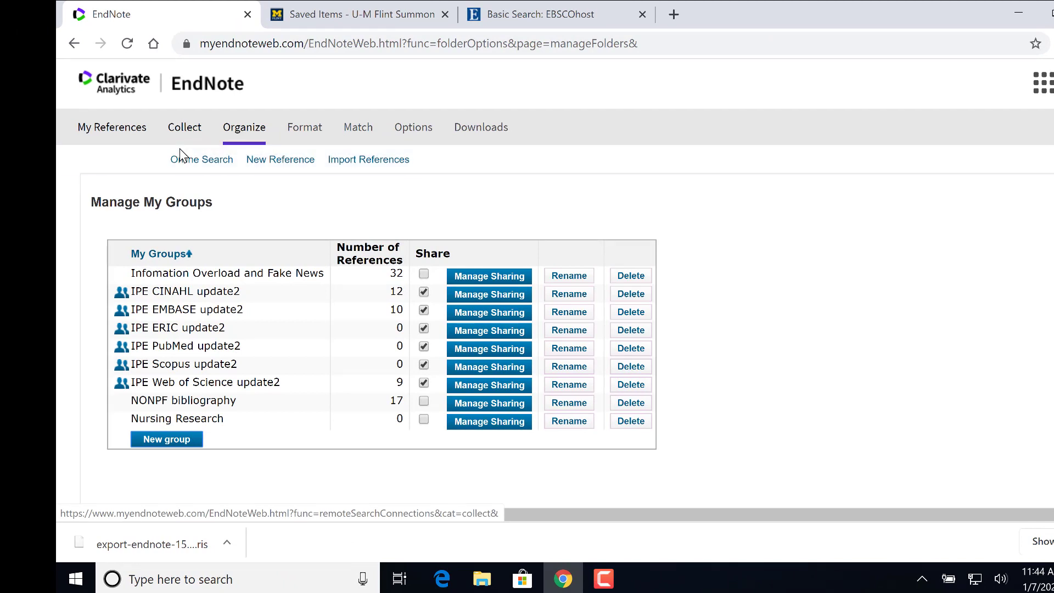
click(352, 166)
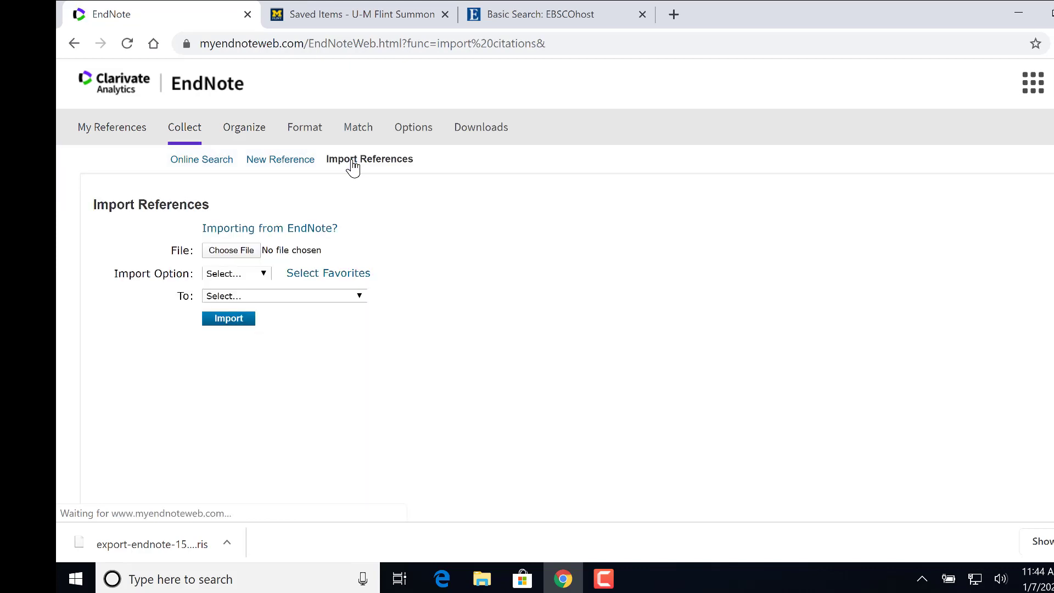
click(230, 251)
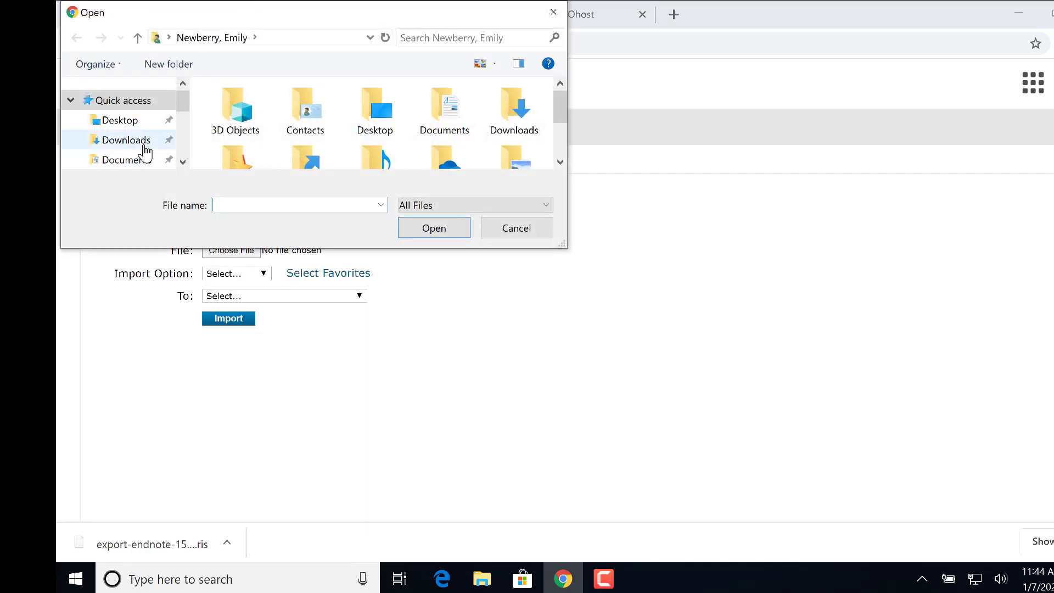
click(132, 140)
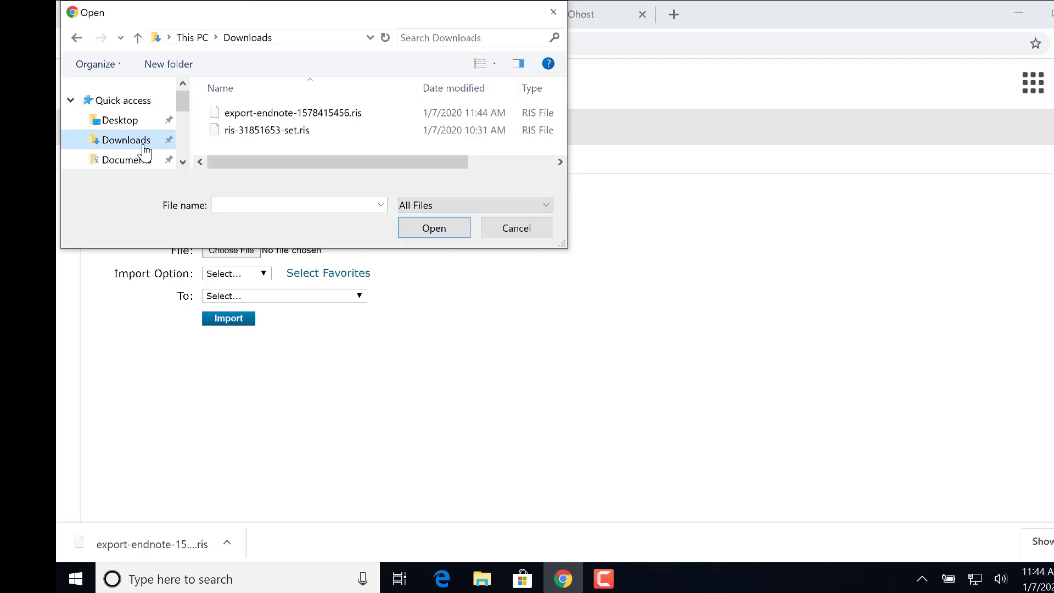
click(260, 115)
click(433, 228)
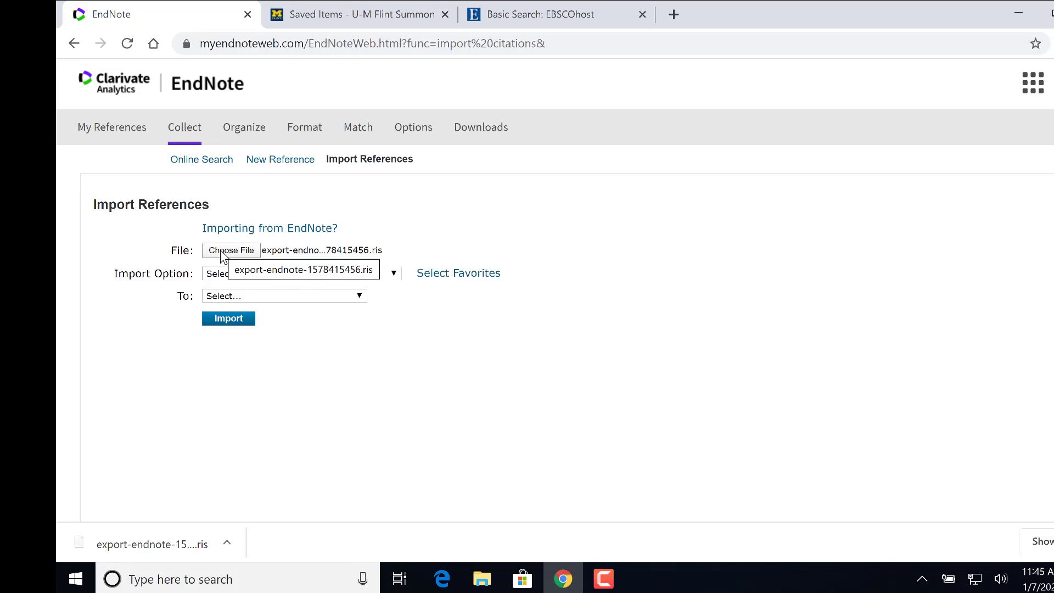
Step: Look through the available import options for the RefMan RIS format
click(394, 274)
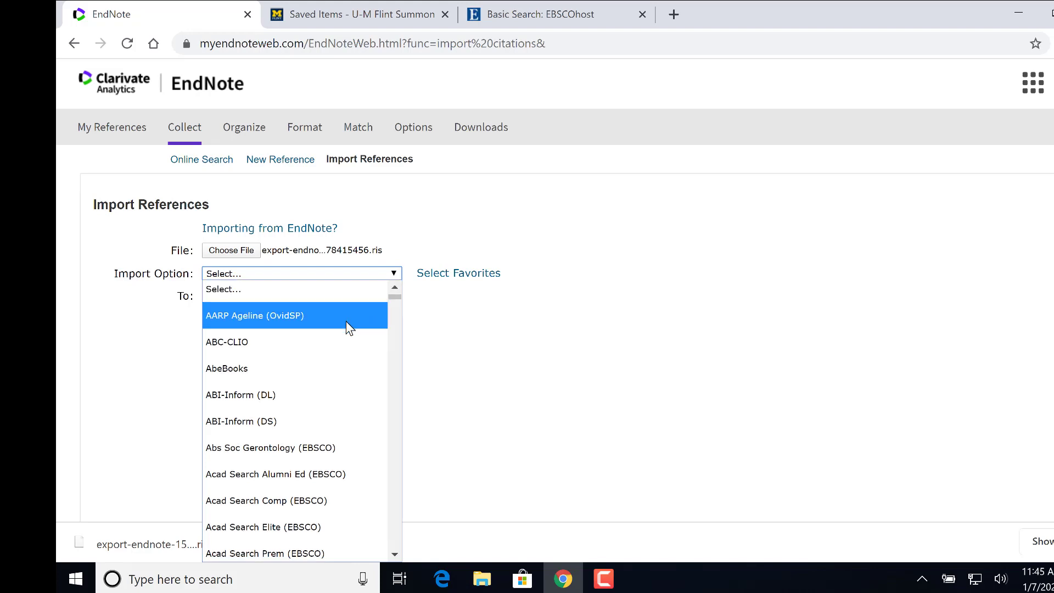
scroll(353, 323, down, 10)
scroll(350, 328, down, 15)
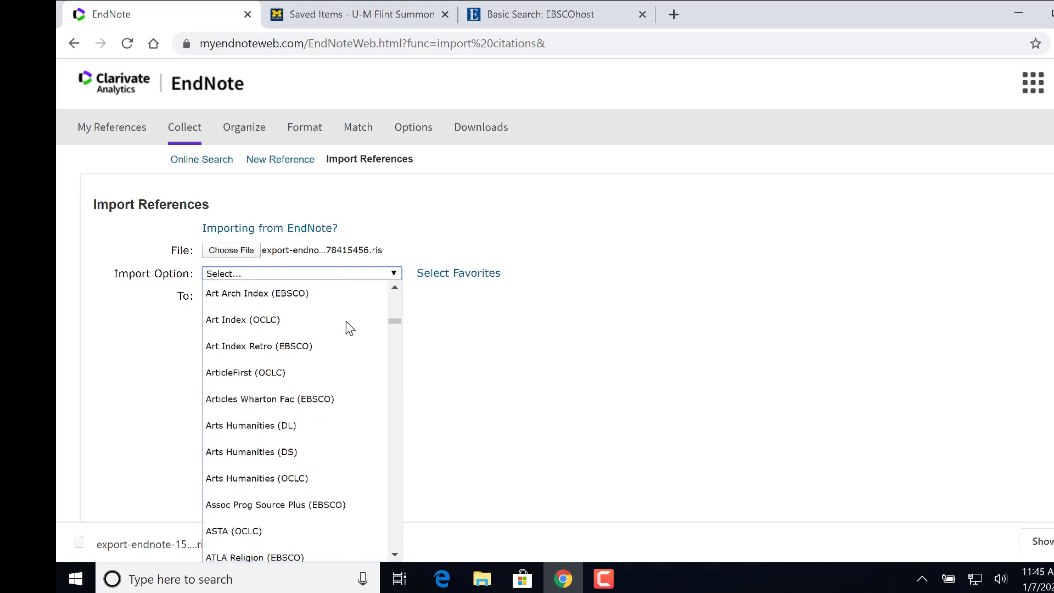
scroll(349, 328, down, 20)
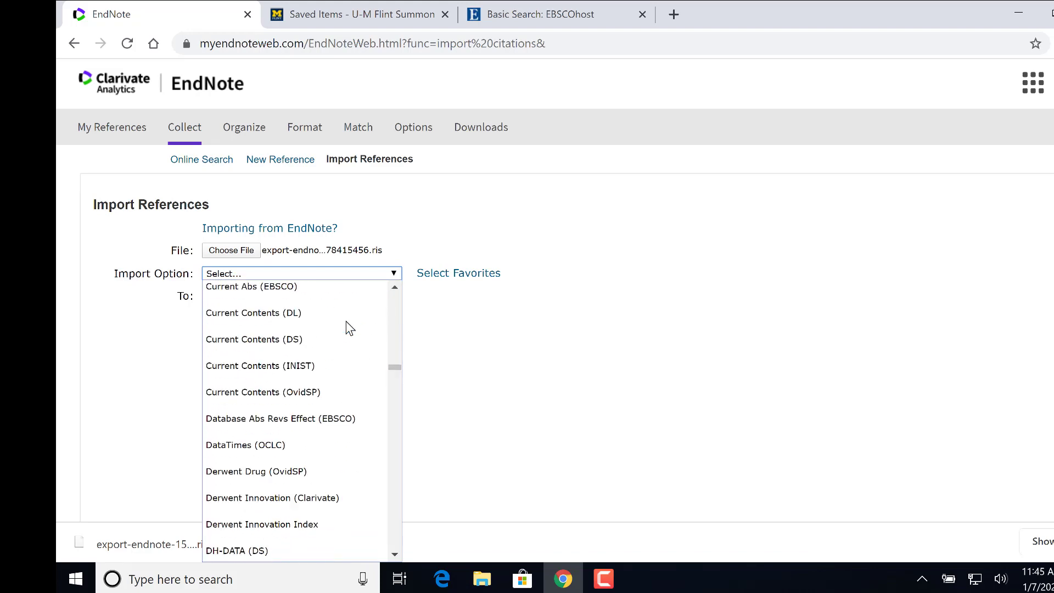
scroll(349, 328, down, 20)
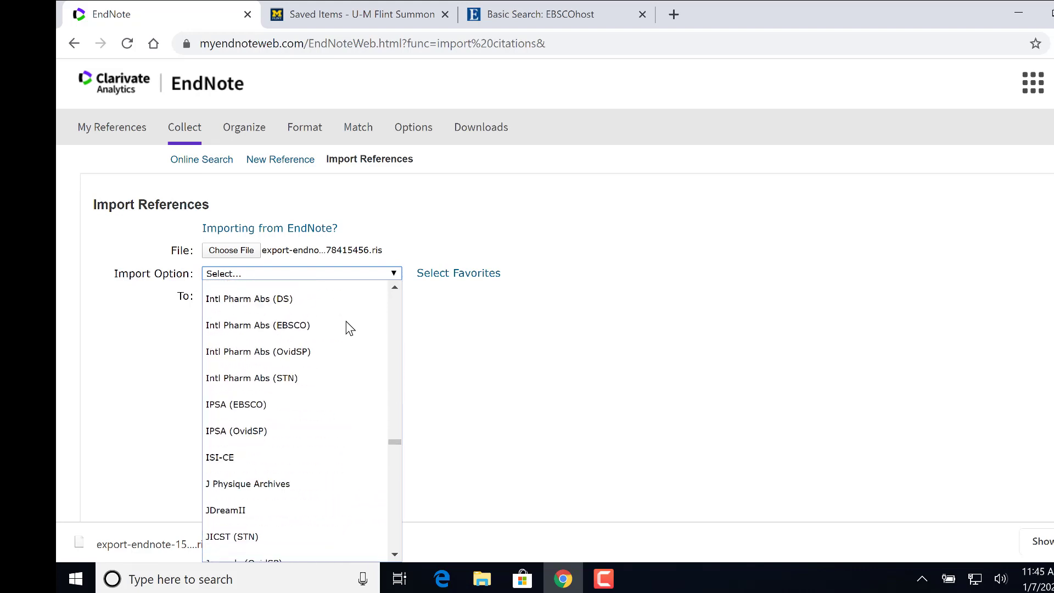
scroll(350, 328, down, 15)
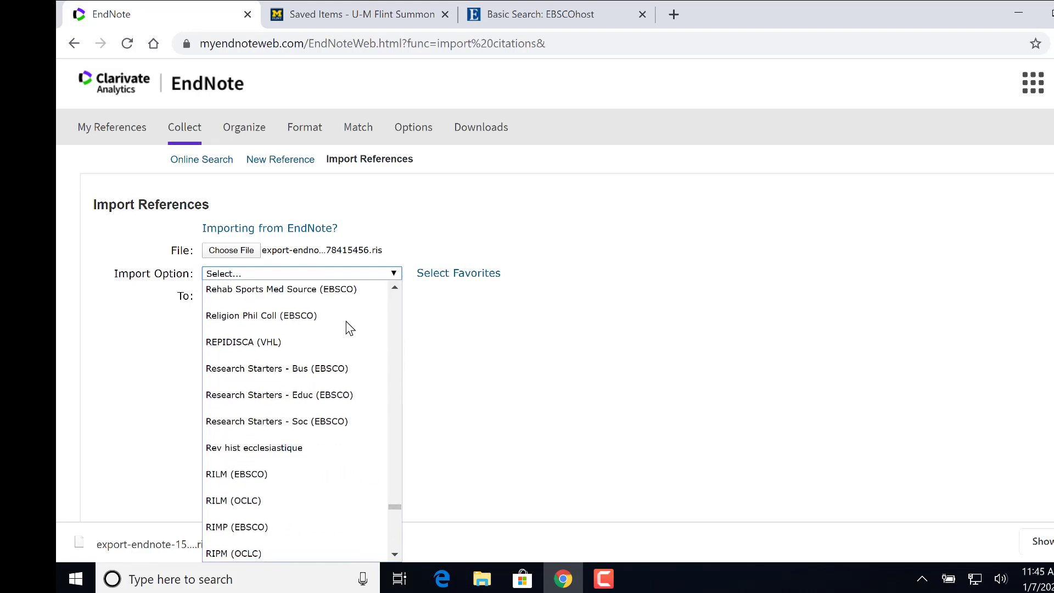
scroll(350, 328, up, 10)
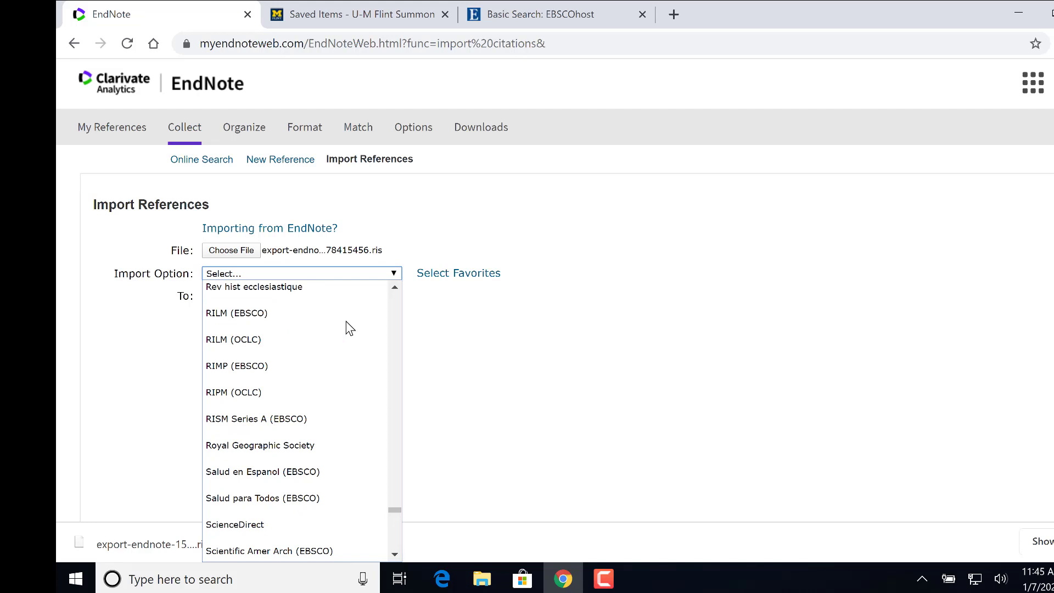
scroll(350, 328, up, 3)
scroll(349, 328, up, 3)
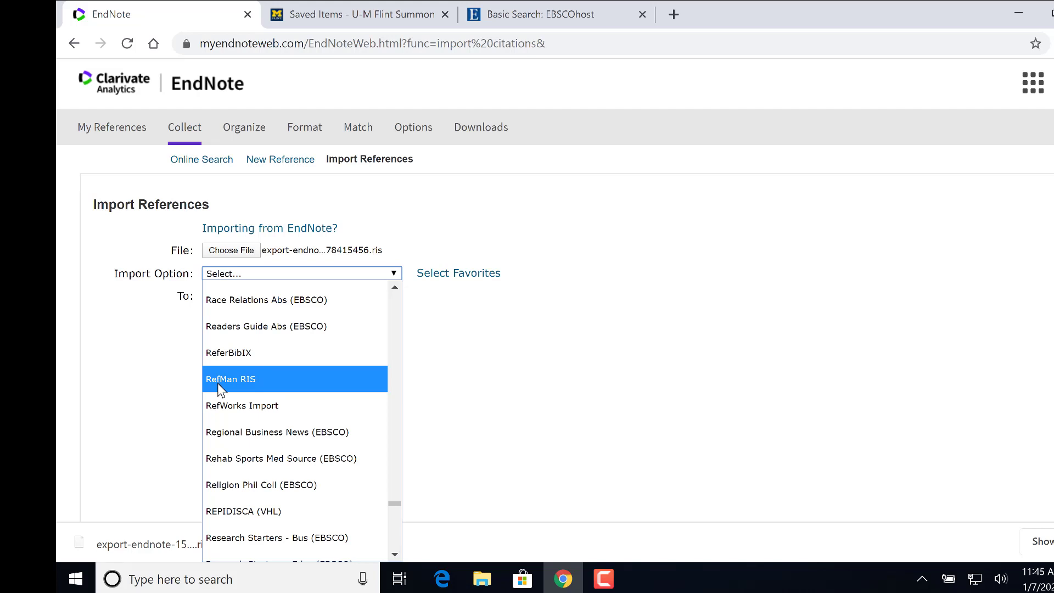
Step: Open the import option favorites and add RefMan RIS to My Favorites
click(458, 277)
click(459, 277)
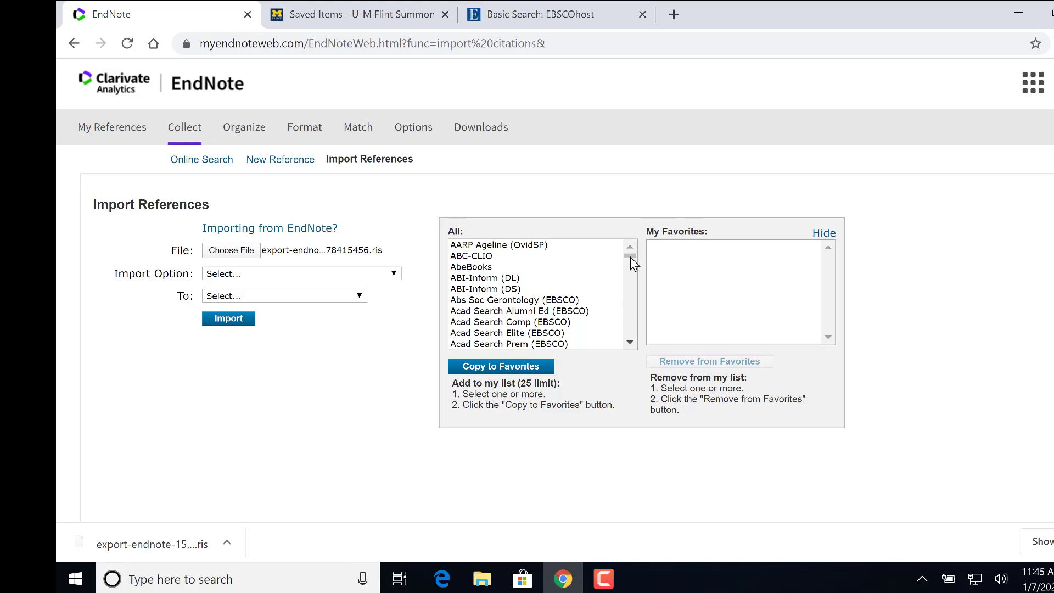
drag(629, 257, 626, 341)
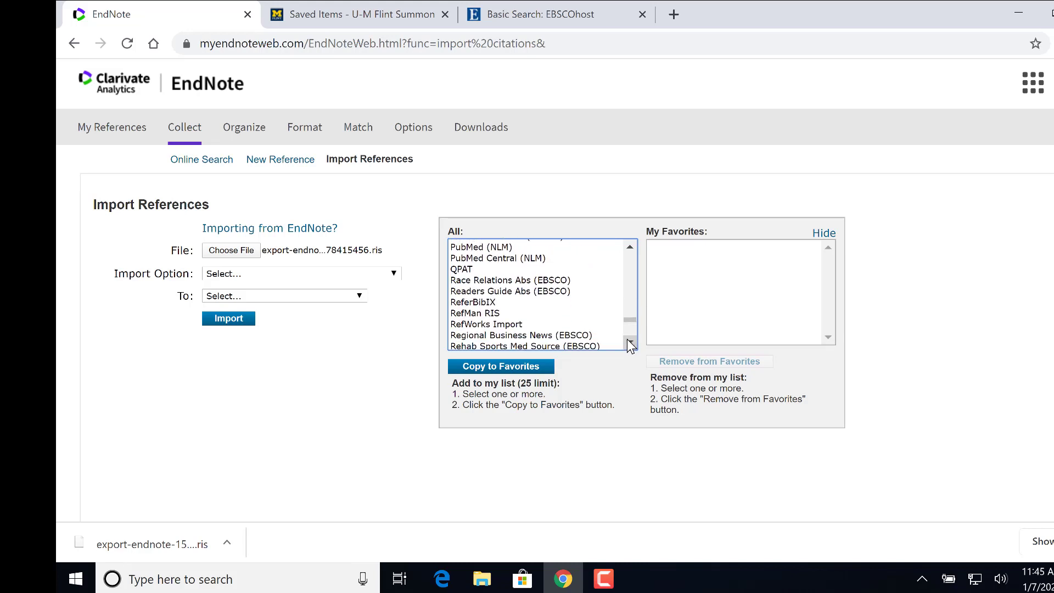
click(528, 313)
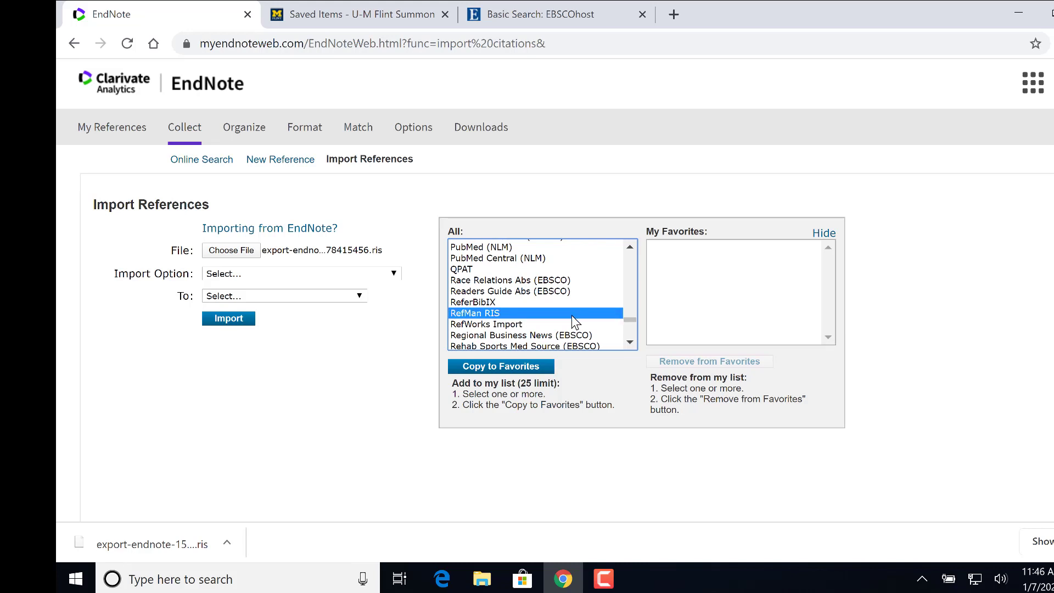
click(547, 362)
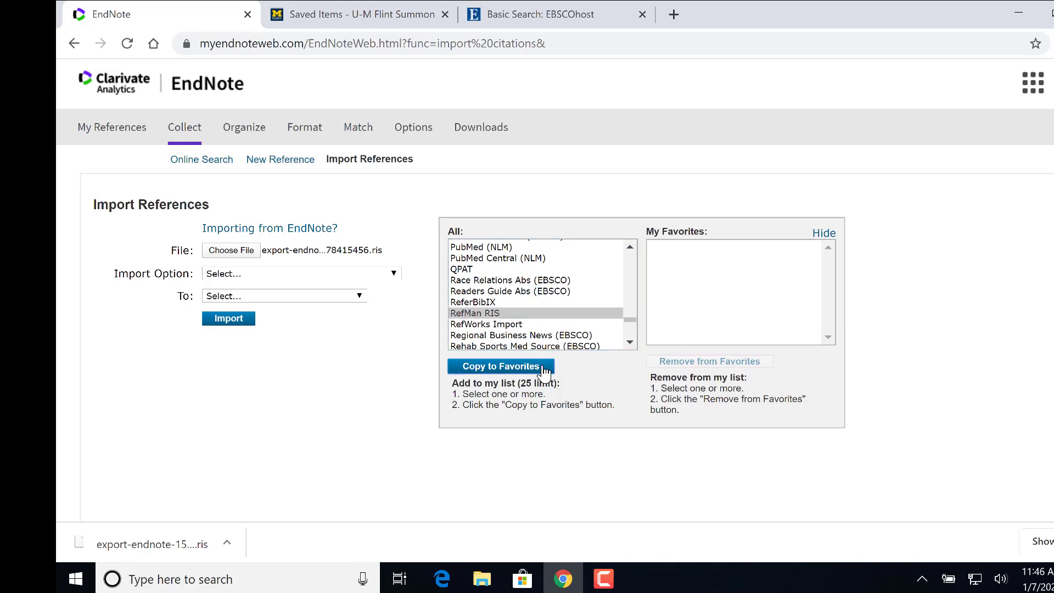
Step: Add CINAHL (EBSCO) and PubMed (NLM) to the favorite import options
drag(601, 319, 604, 273)
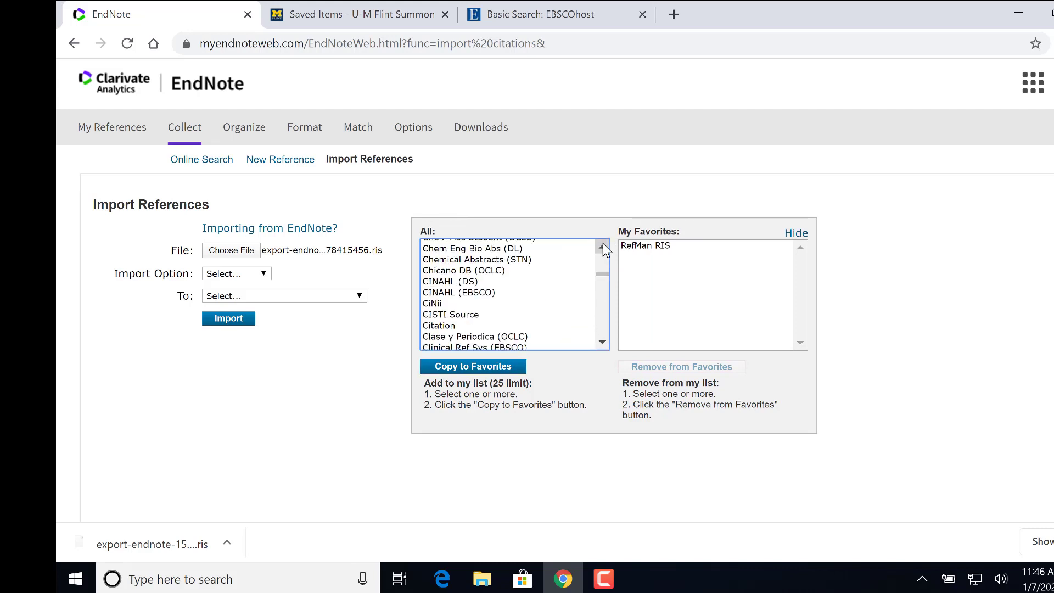
click(446, 293)
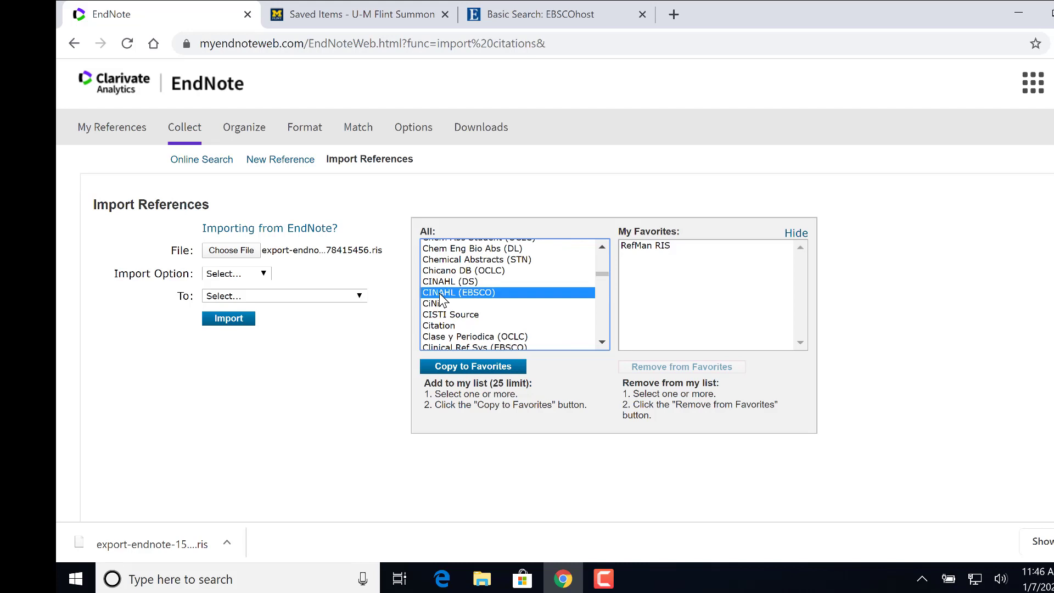
click(450, 366)
drag(603, 275, 603, 343)
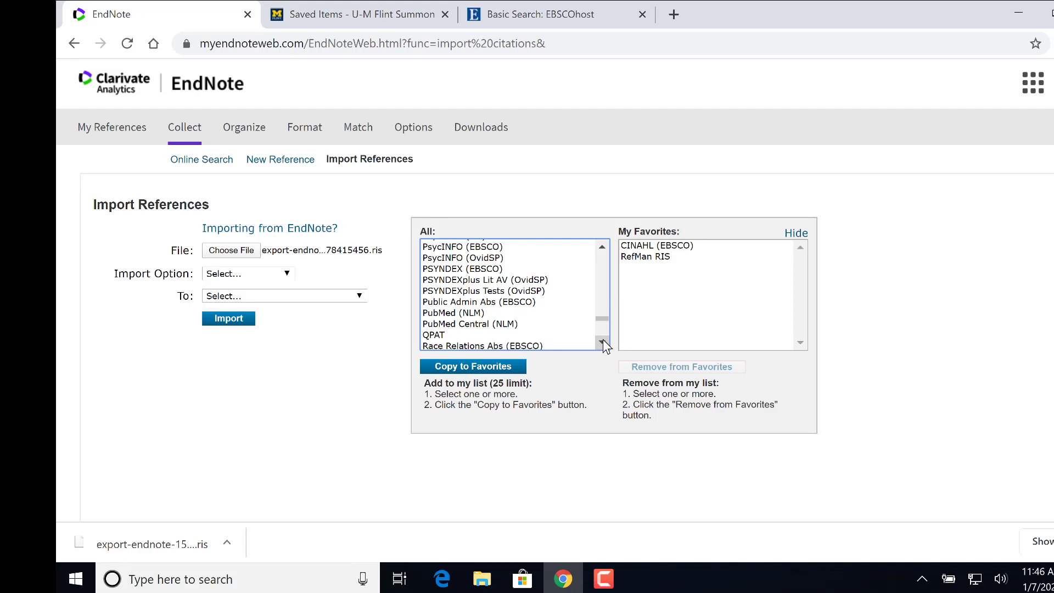
click(473, 313)
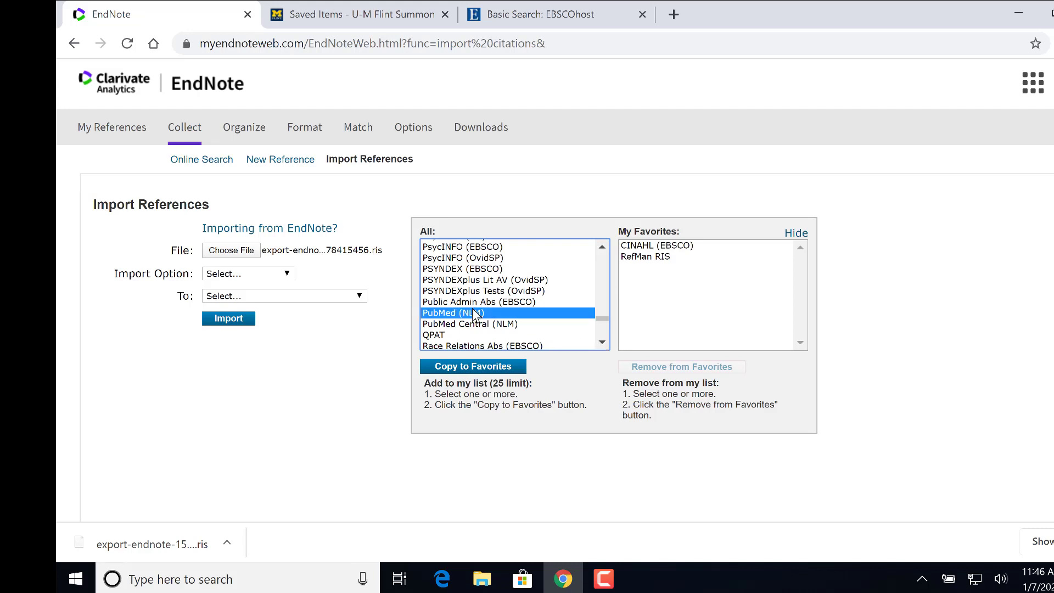
click(469, 366)
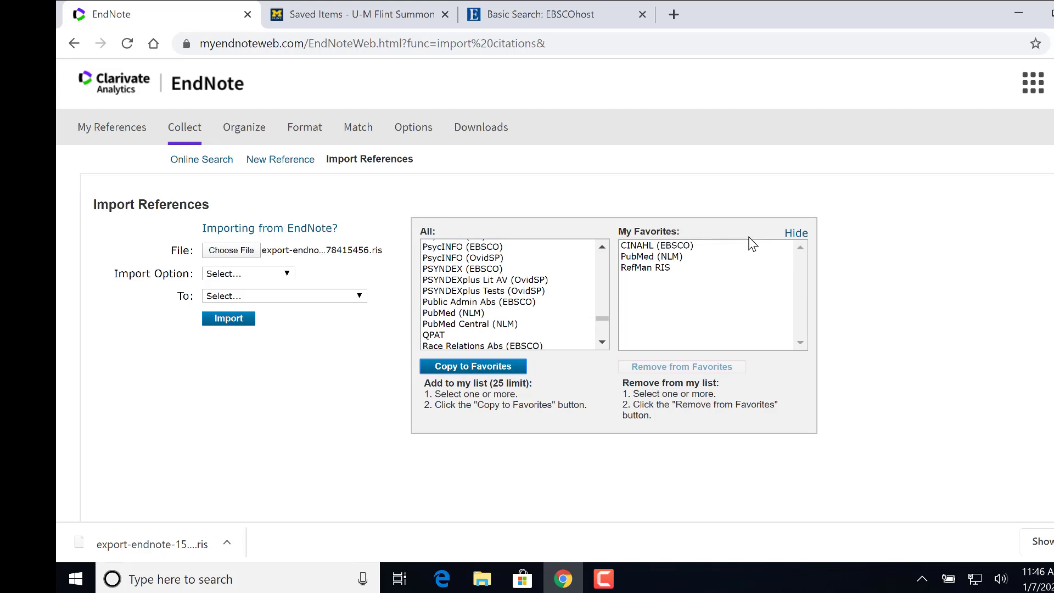
Step: Import the chosen file with the RefMan RIS import option into the Nursing Research group
click(247, 273)
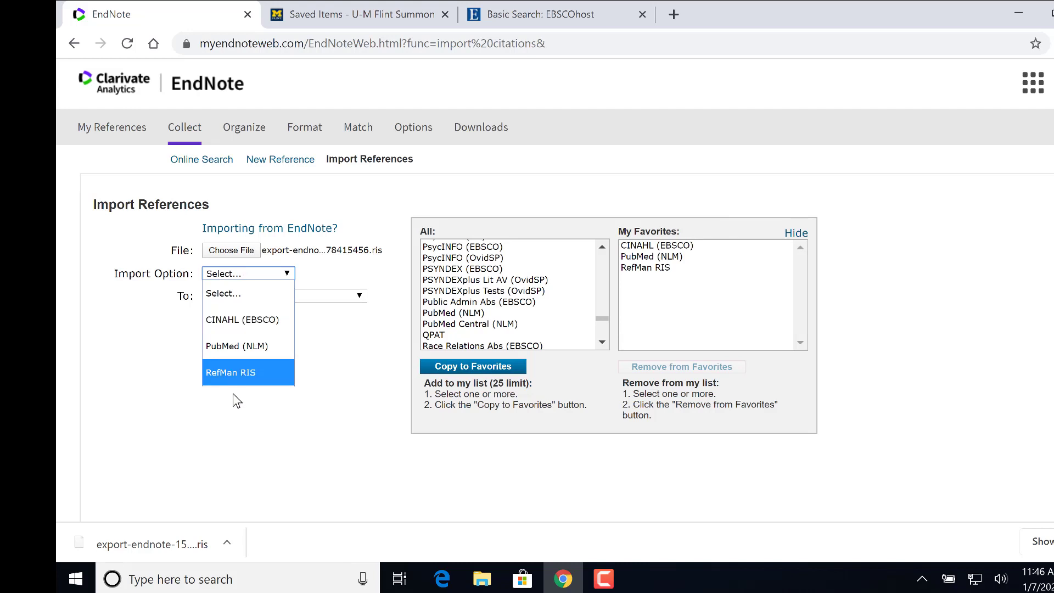
click(233, 370)
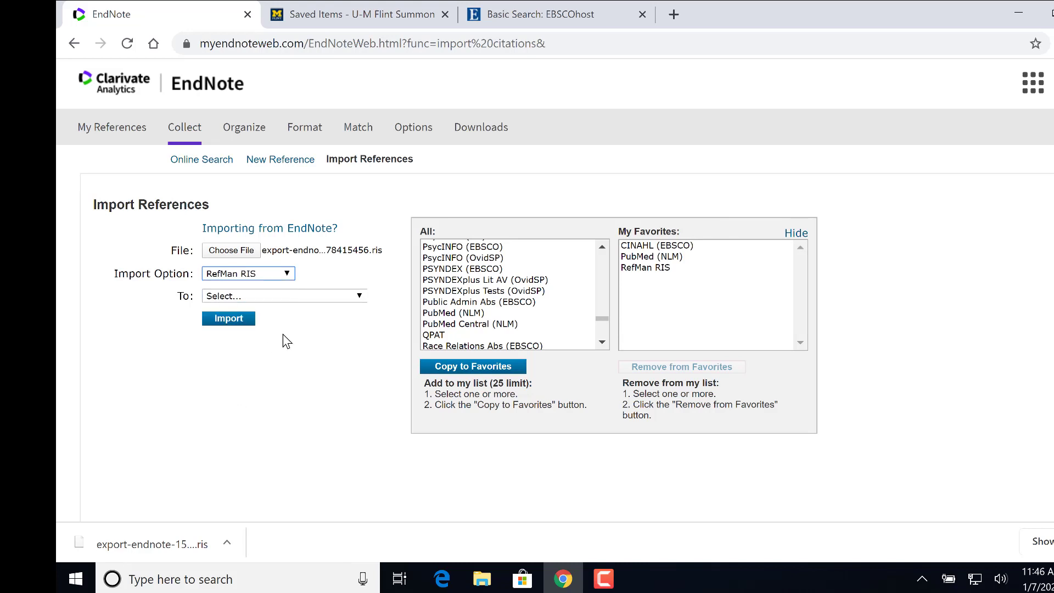
click(359, 297)
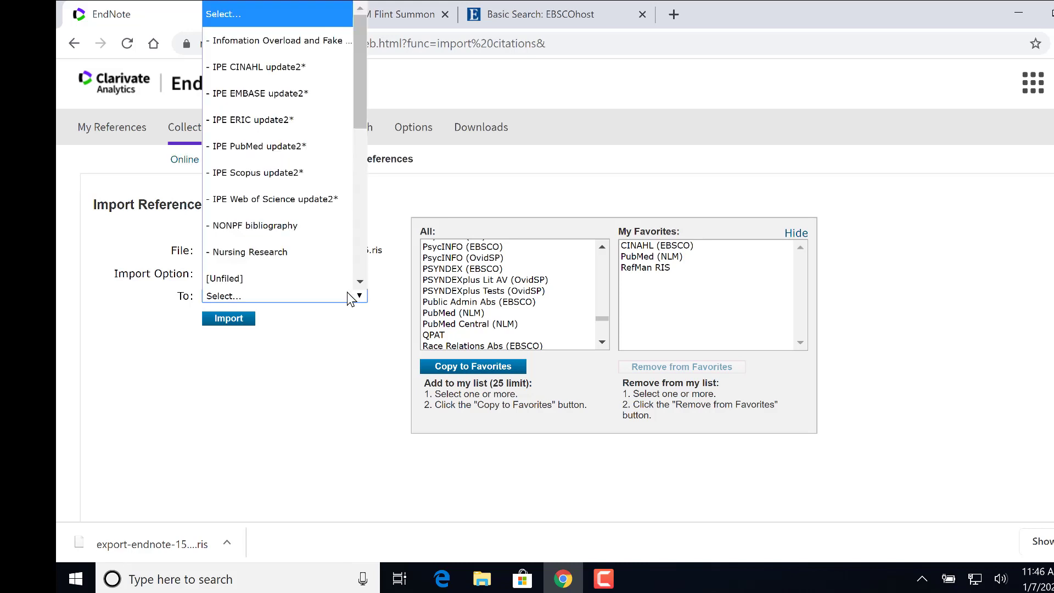
click(246, 223)
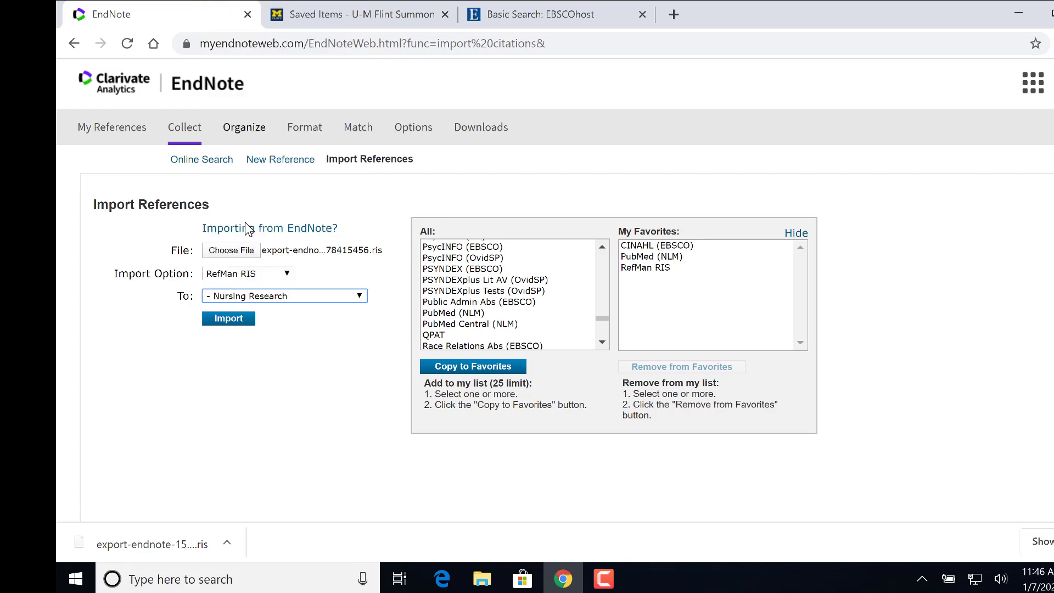
click(361, 296)
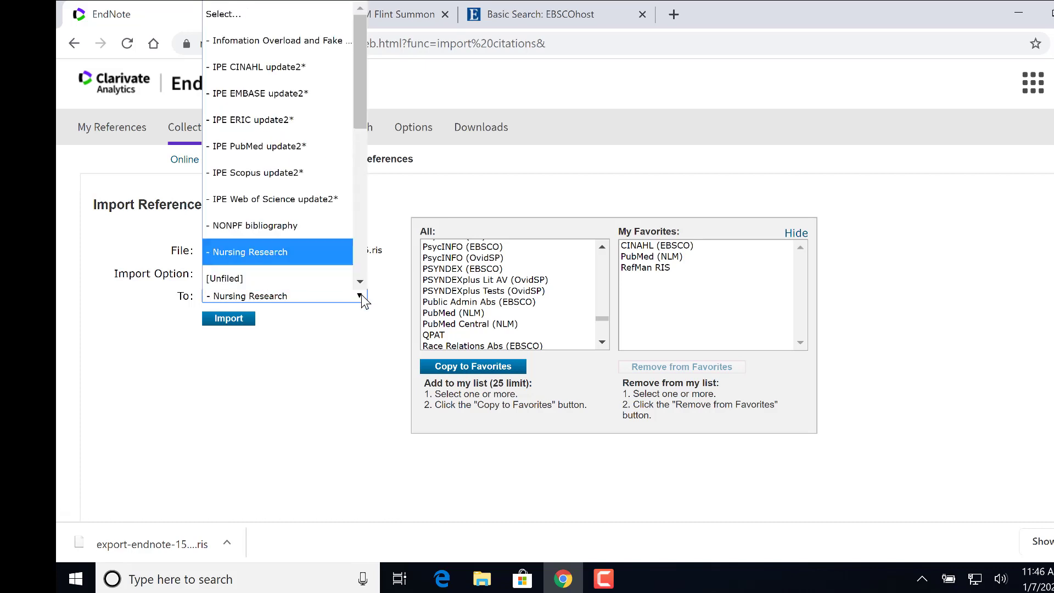
scroll(341, 280, down, 5)
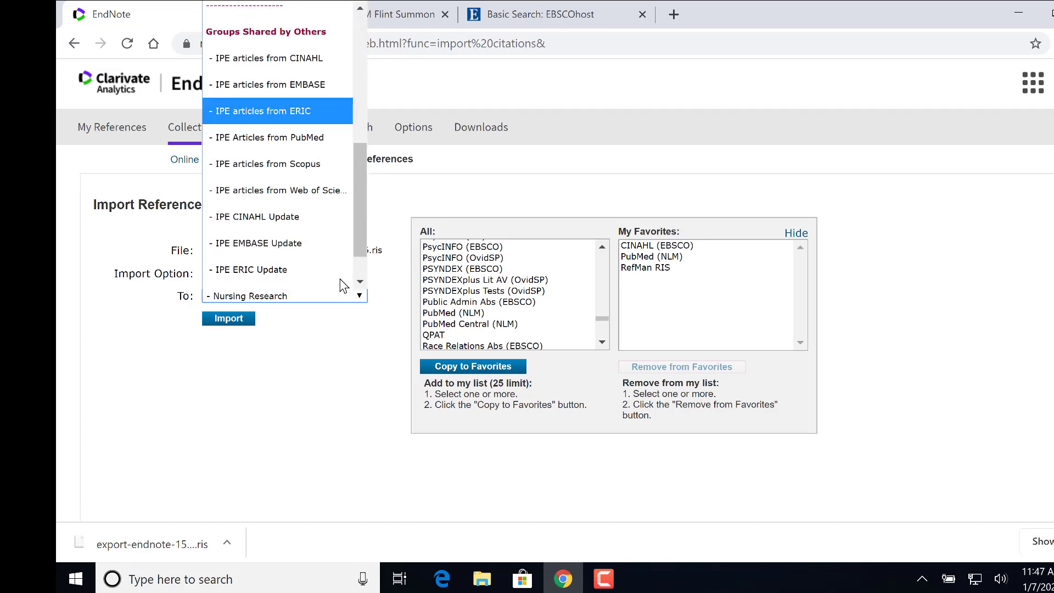
scroll(329, 263, up, 3)
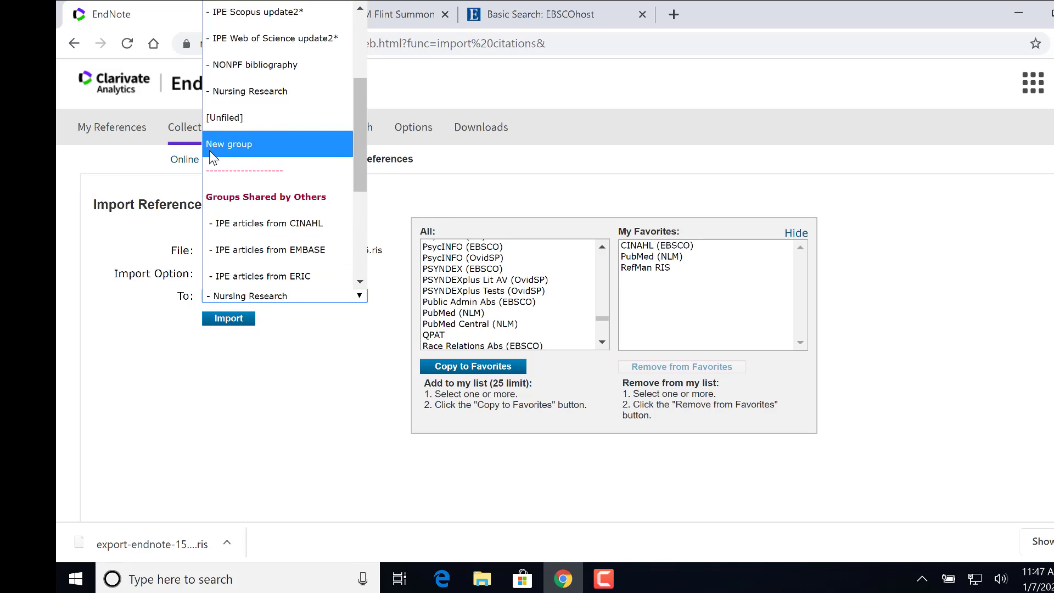
click(234, 99)
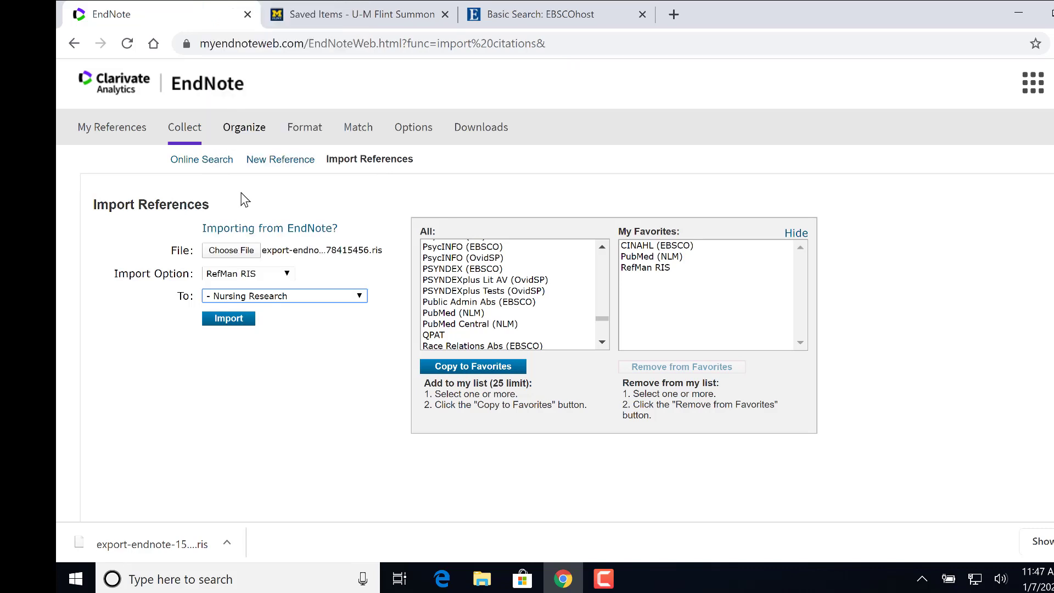
click(236, 317)
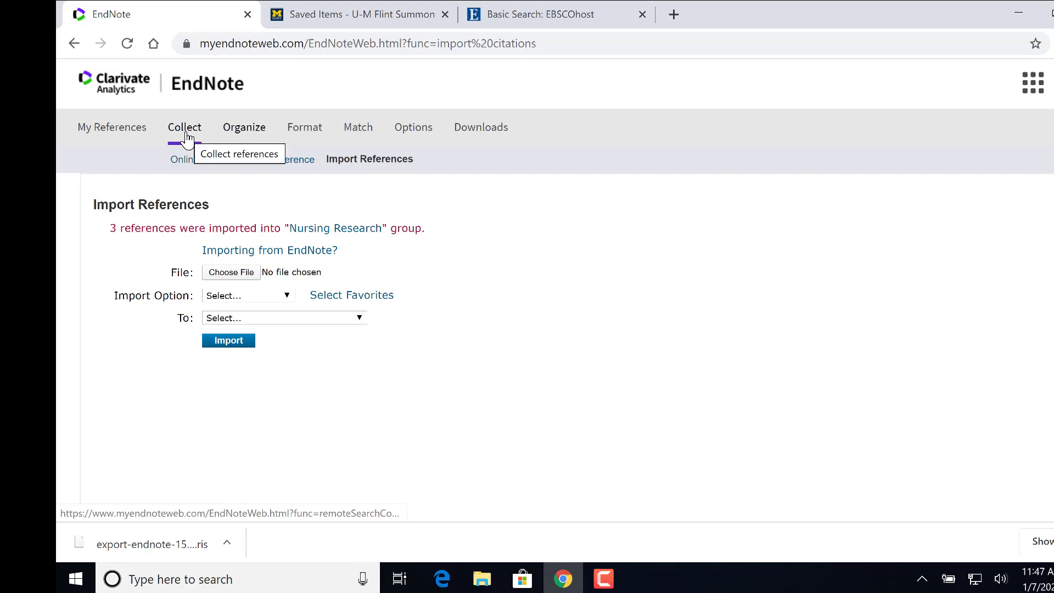
Step: Open the Nursing Research group in My References and review its imported references
click(122, 139)
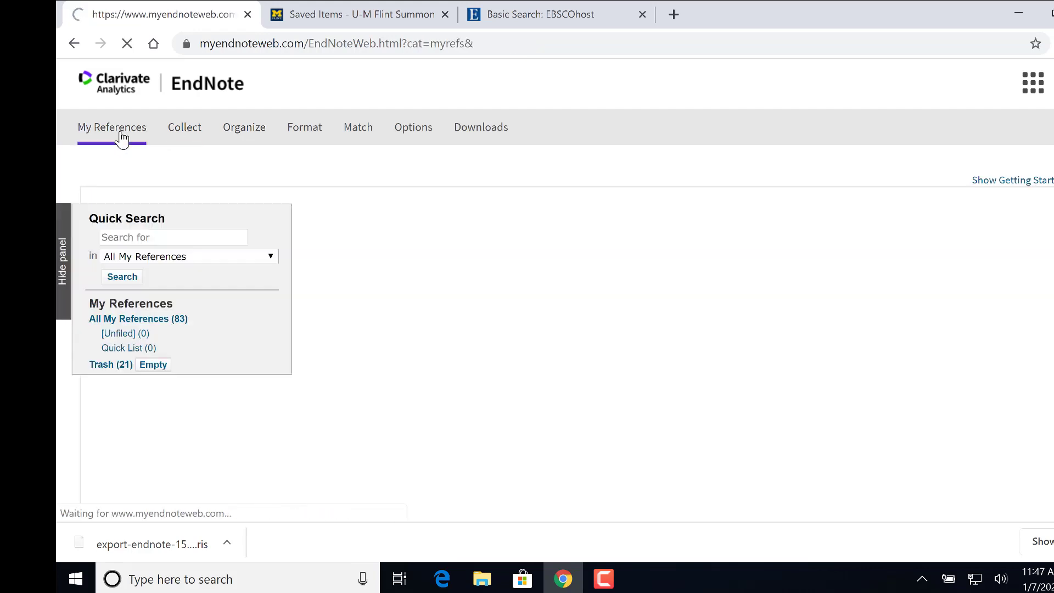
scroll(107, 216, down, 3)
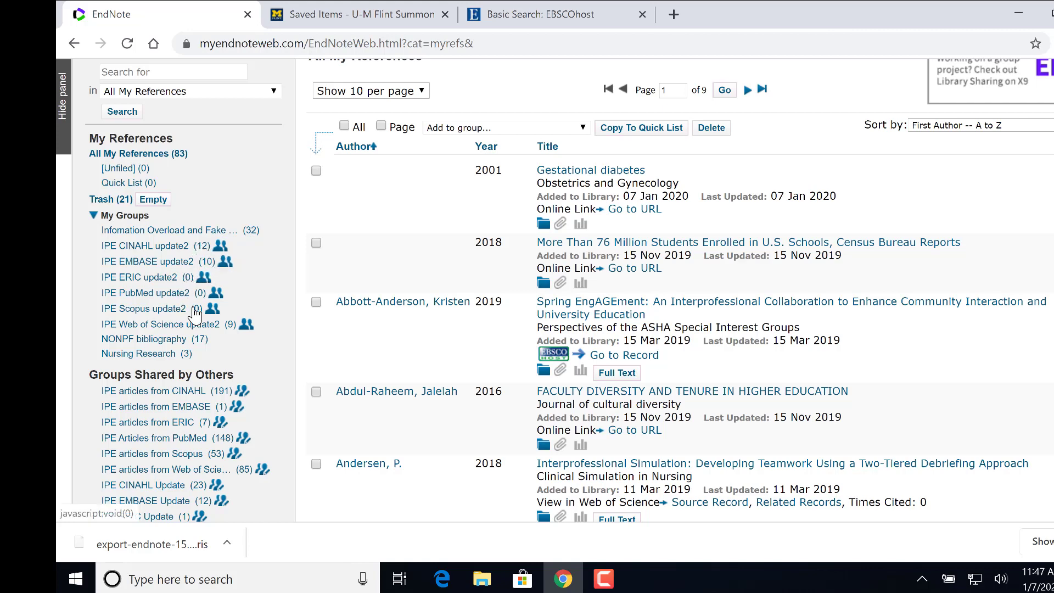
click(149, 362)
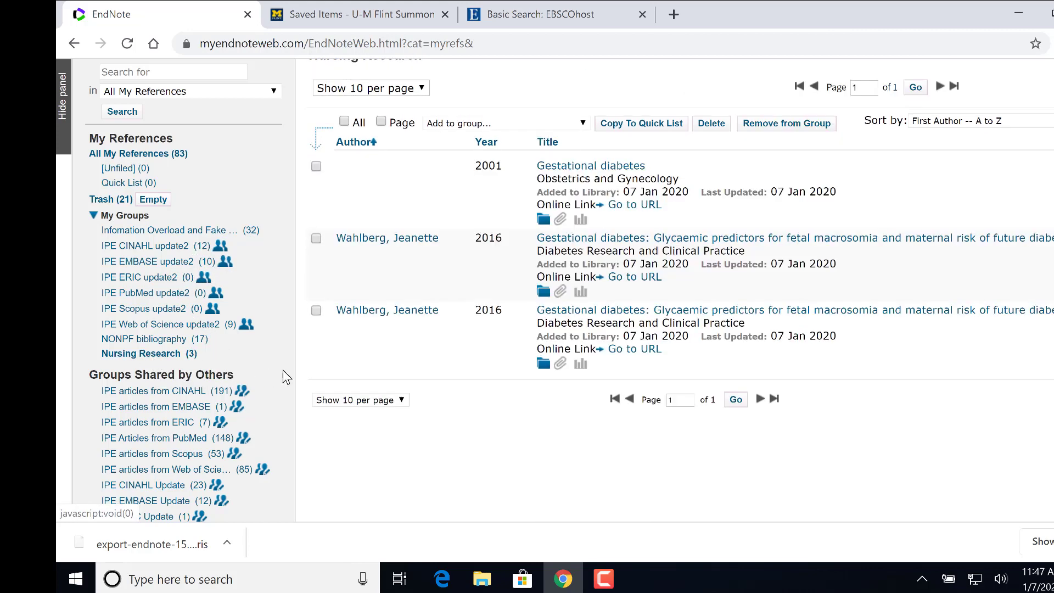
scroll(322, 360, up, 3)
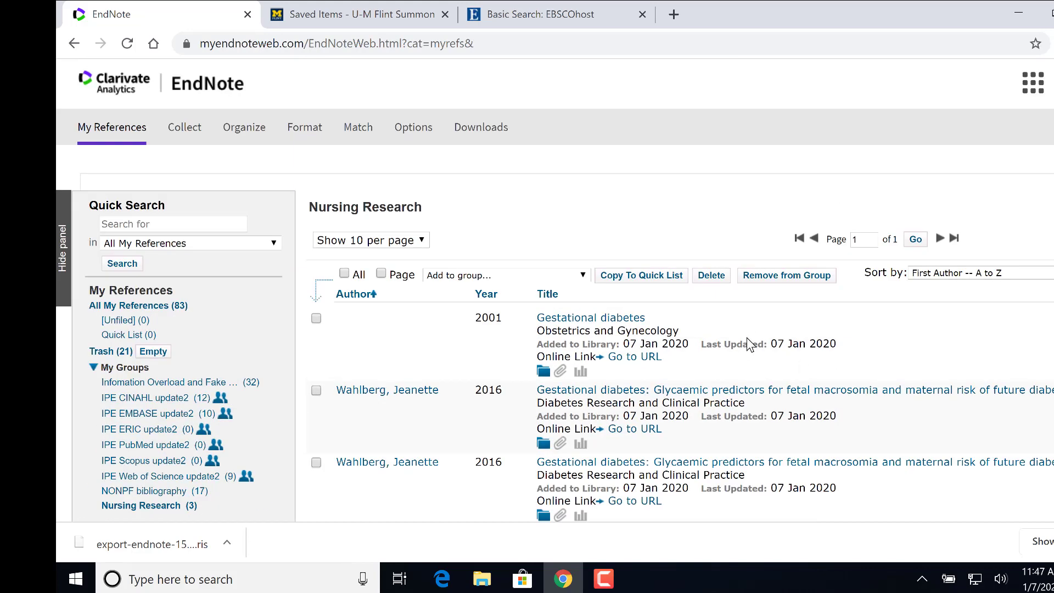
scroll(680, 368, down, 1)
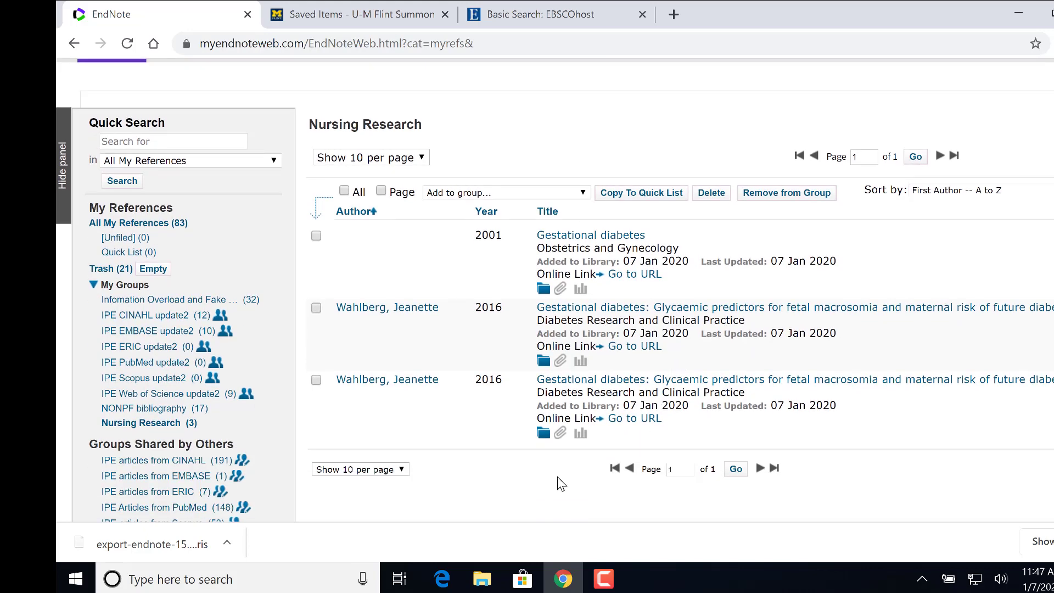
Step: Open the online link of the first 2016 gestational diabetes reference to view its full text, and return to the EndNote group
click(621, 347)
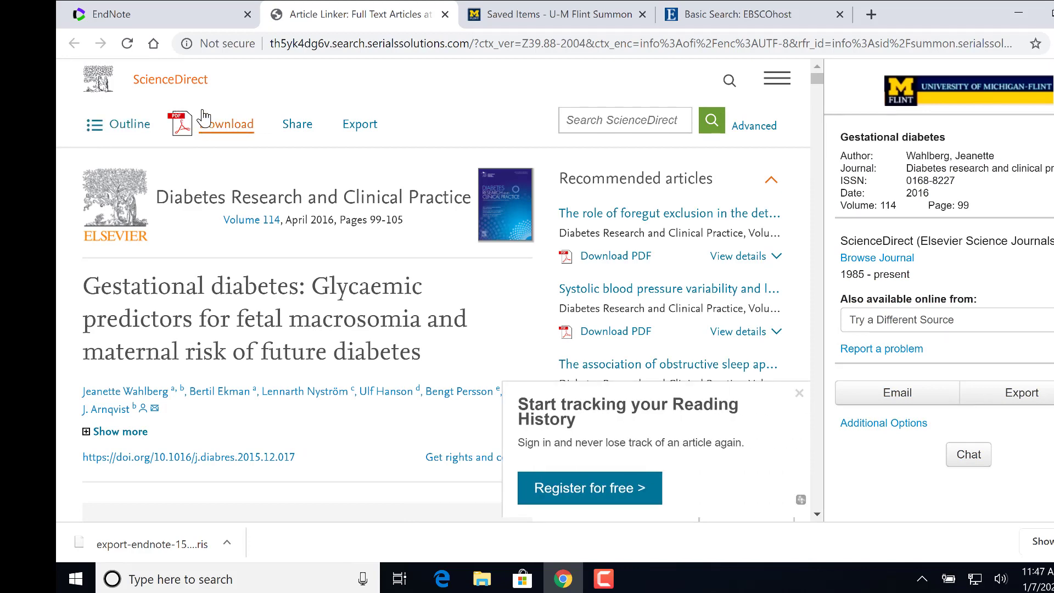
click(158, 13)
scroll(466, 387, up, 2)
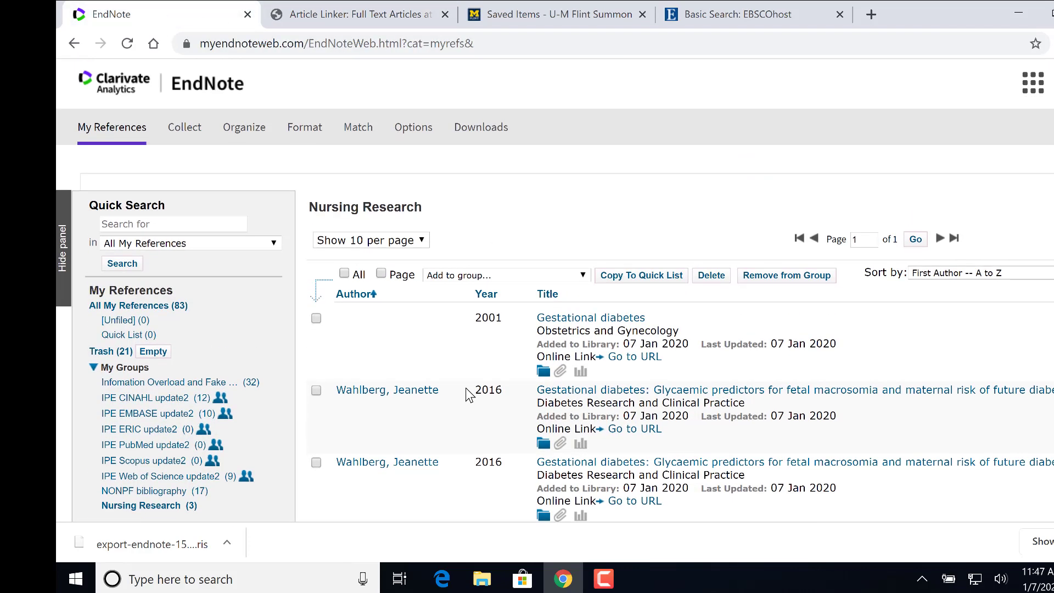
Step: View EndNote's Downloads page with the Cite While You Write and Capture tools
click(482, 132)
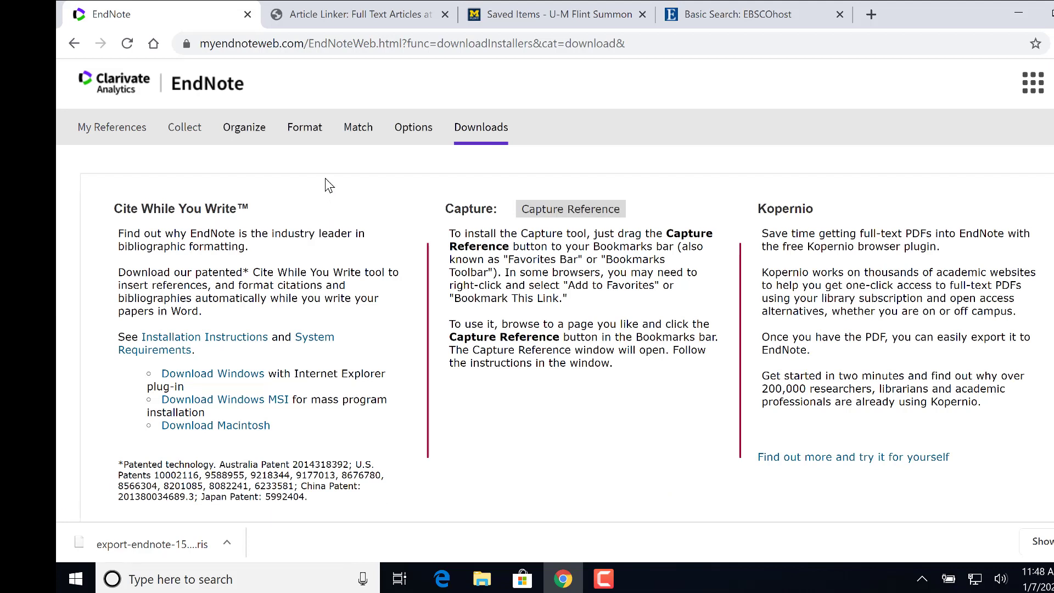
Step: Save a bibliography of the Nursing Research group in APA 6th style as an RTF (rich text file)
mouse_move(306, 137)
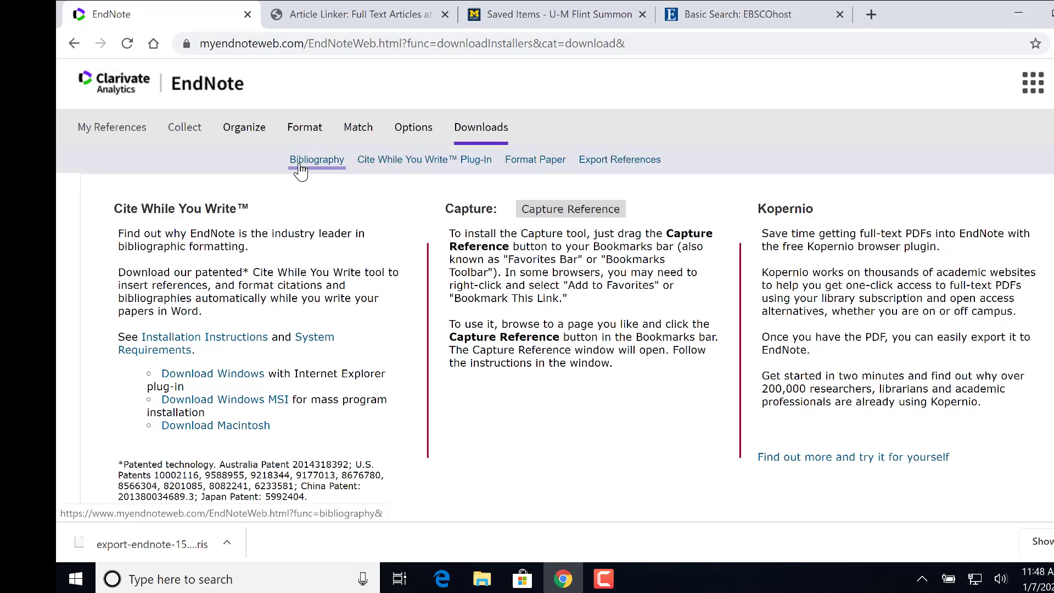
click(301, 163)
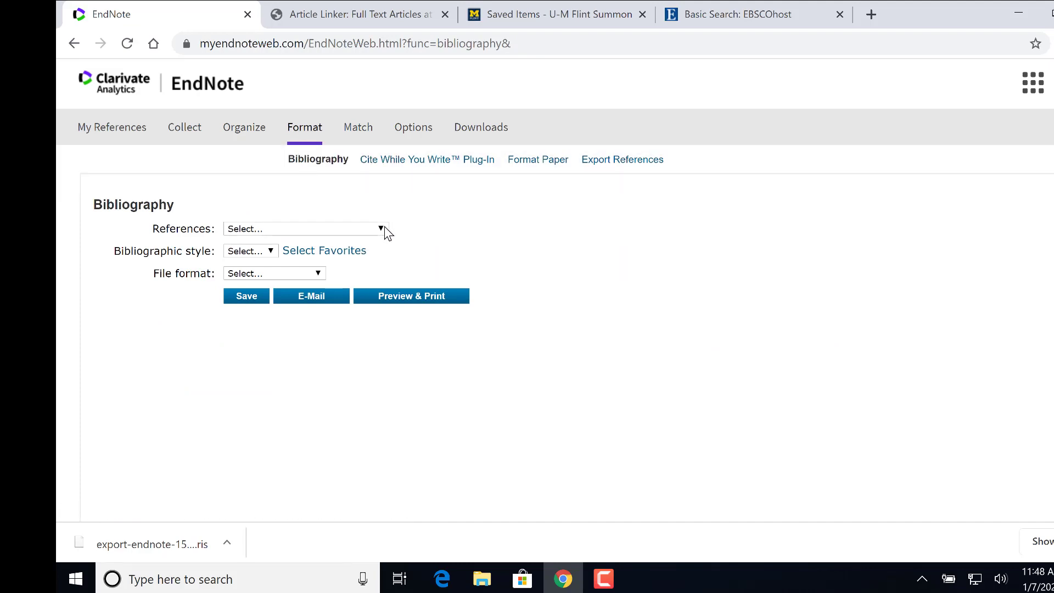
click(384, 227)
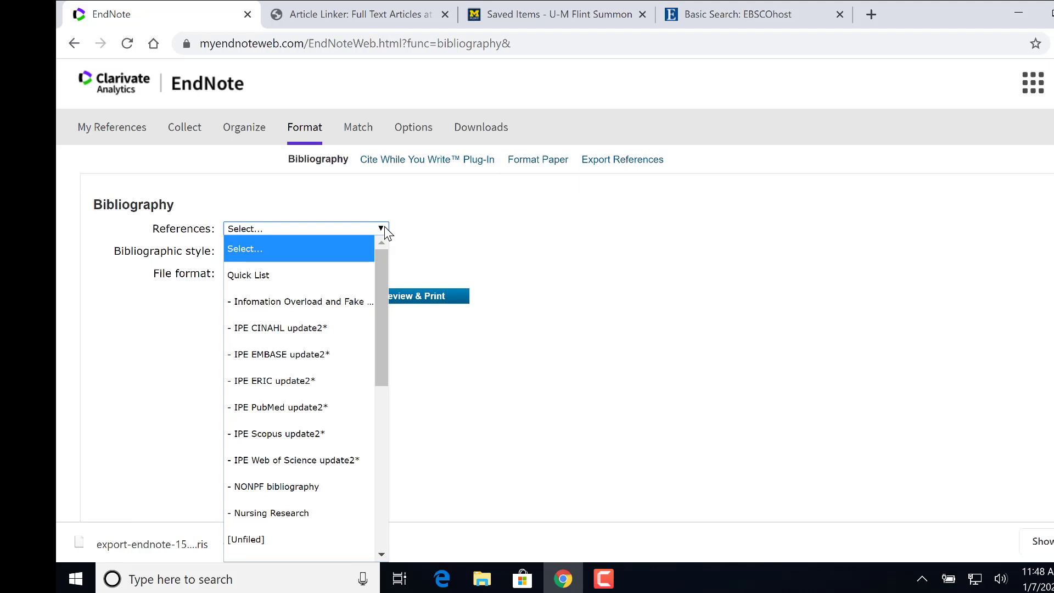
click(252, 509)
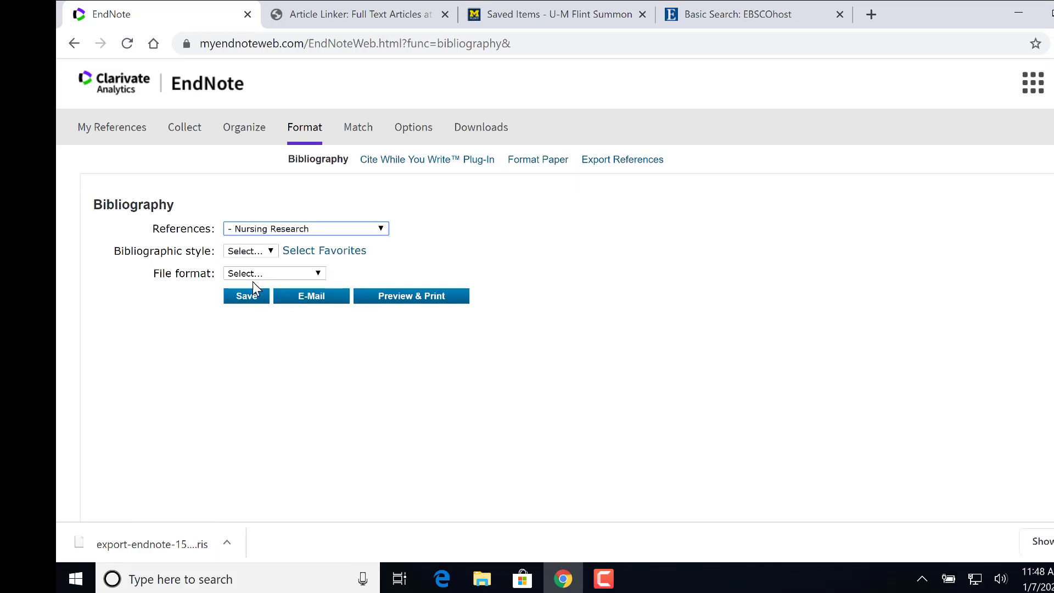
click(271, 251)
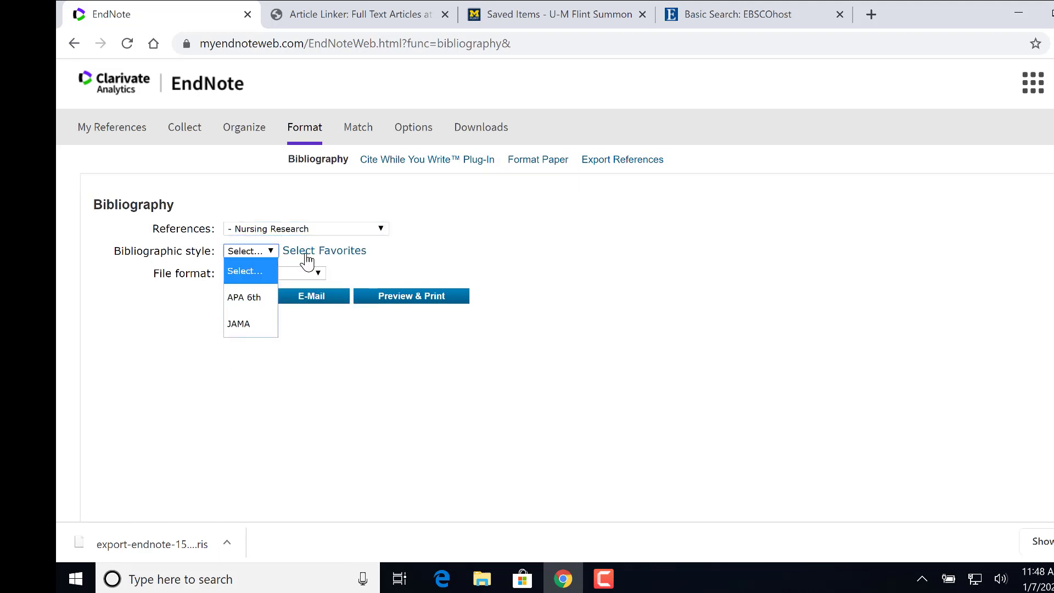
click(306, 254)
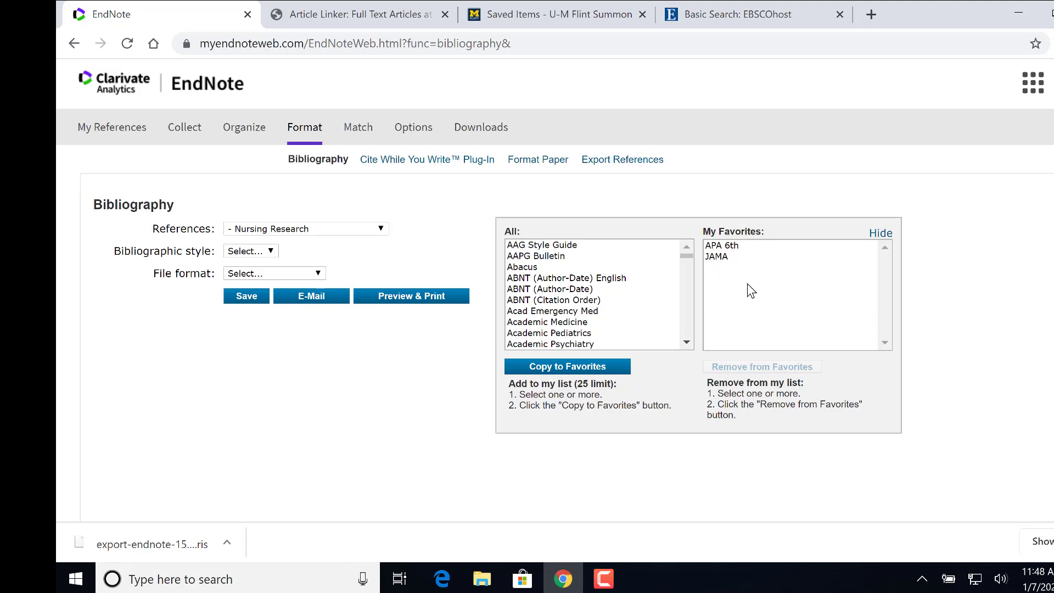
click(266, 256)
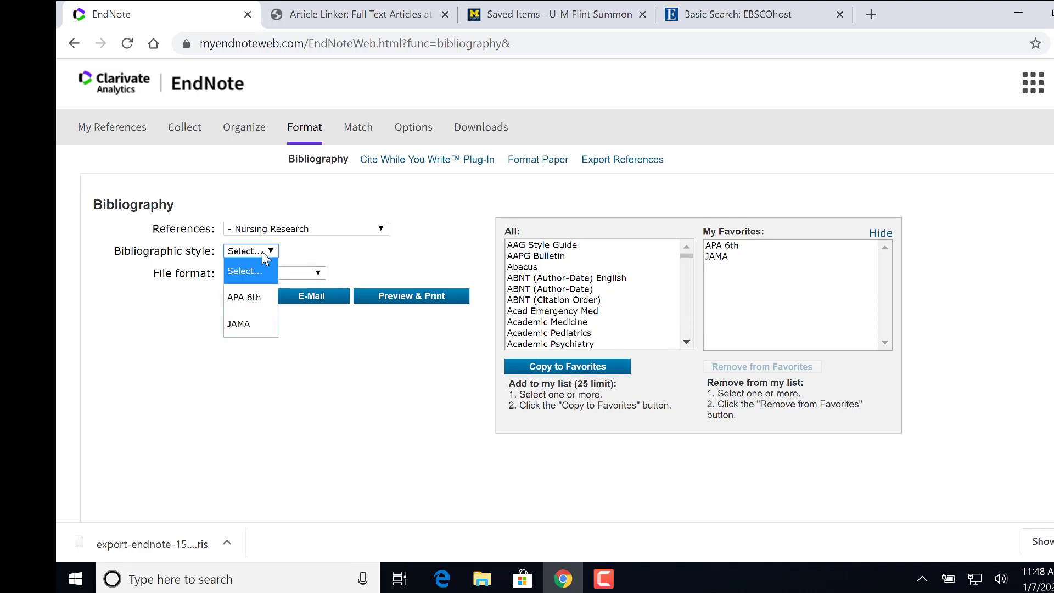
click(246, 299)
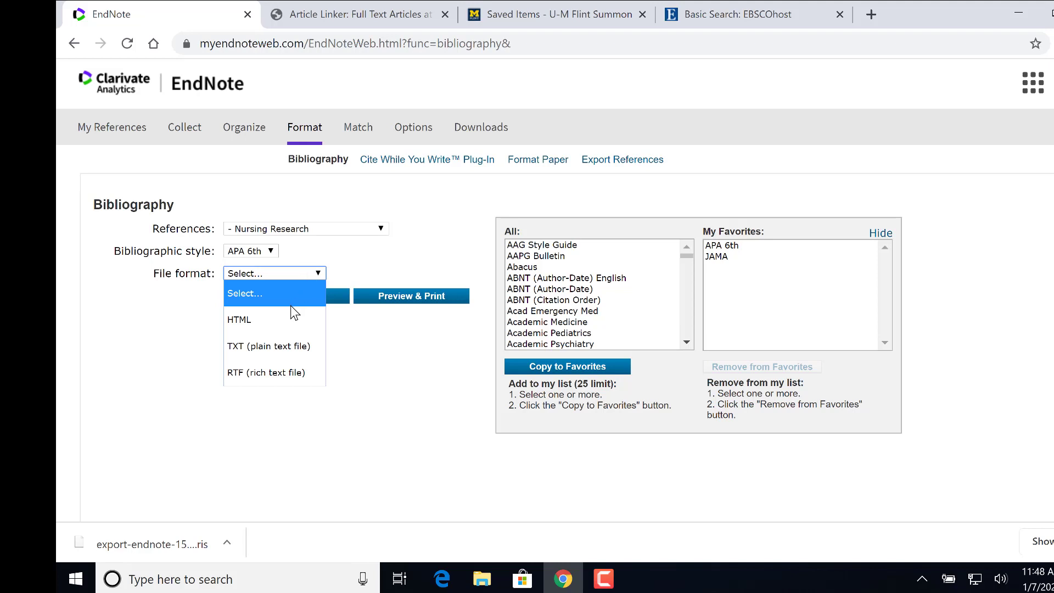
click(279, 378)
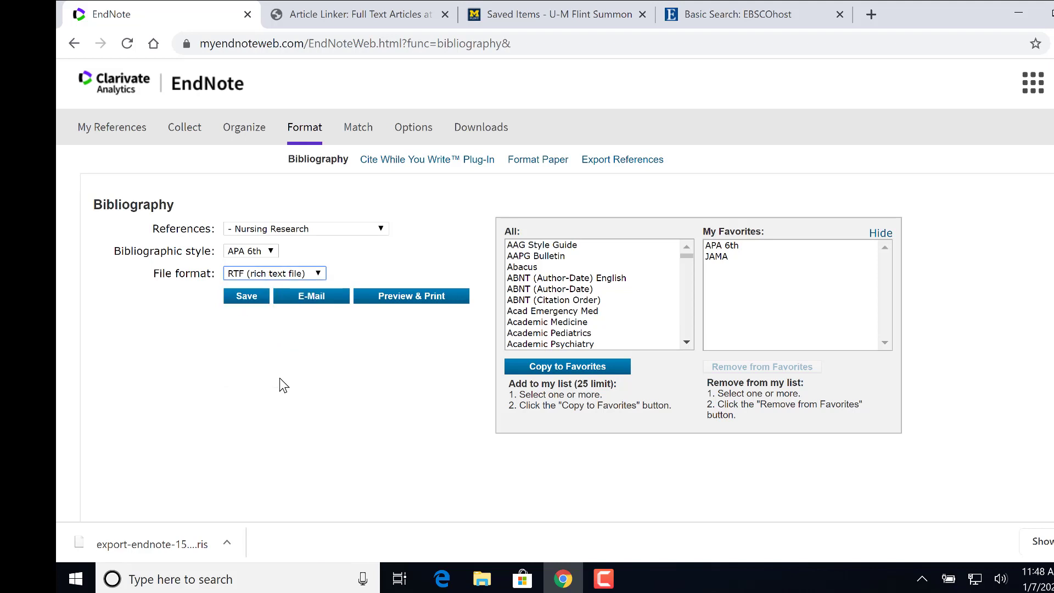
click(245, 301)
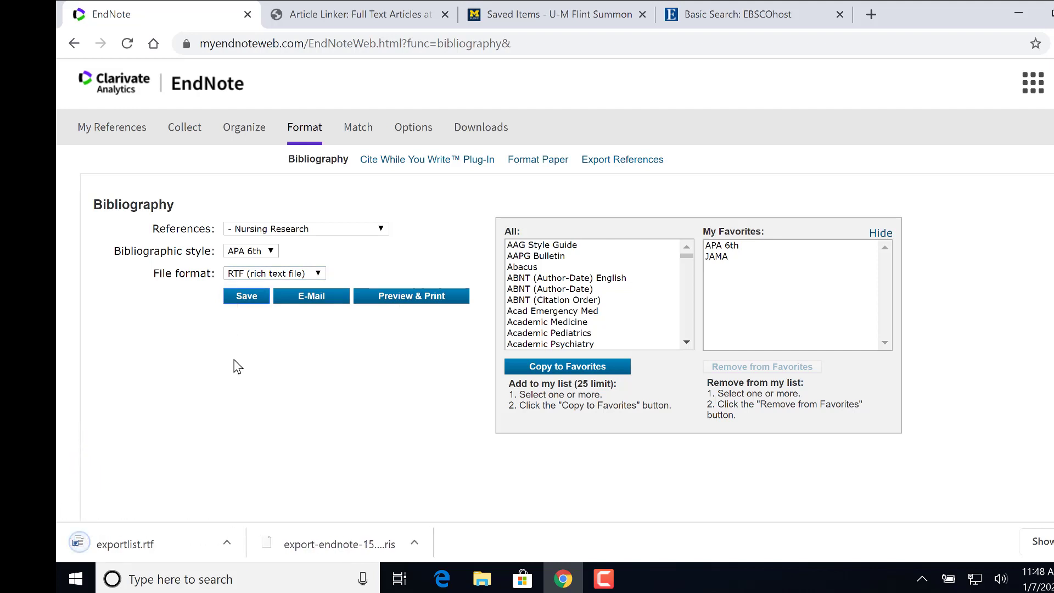
Step: Open the downloaded exportlist.rtf in Word to check the formatted references, and close it
click(135, 549)
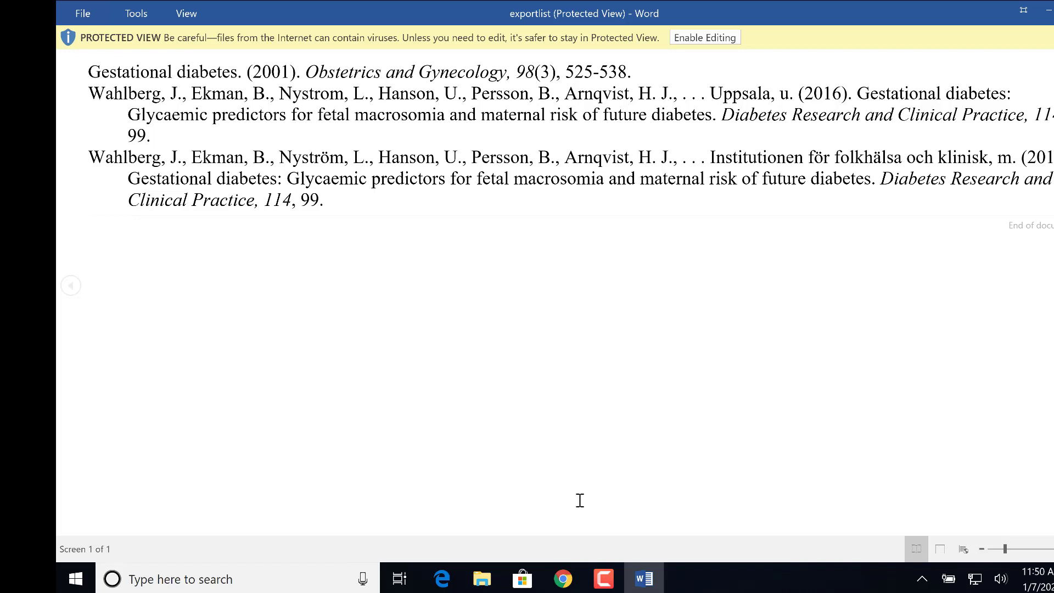
click(1053, 9)
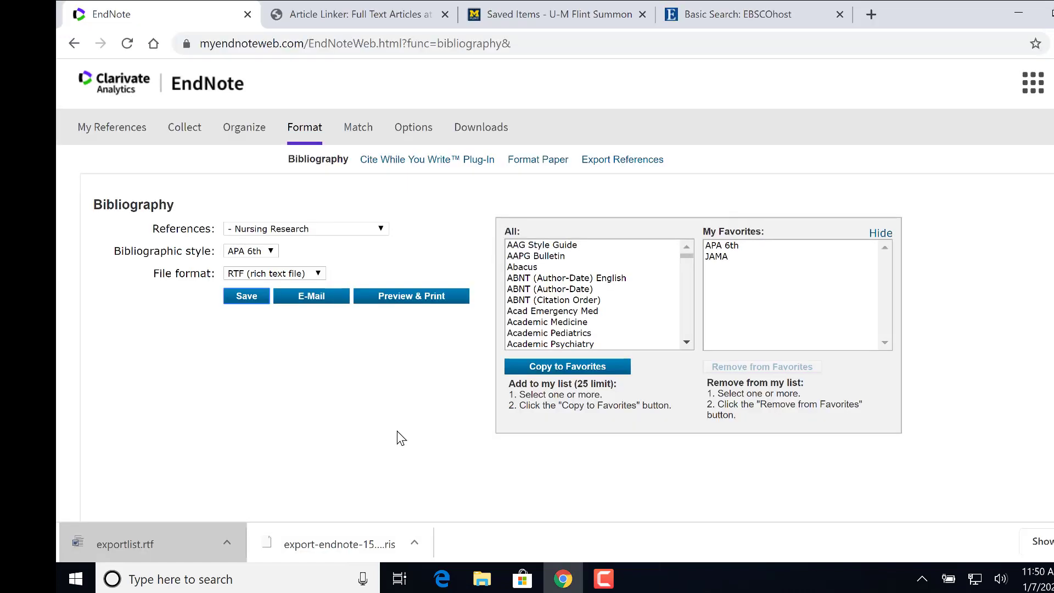